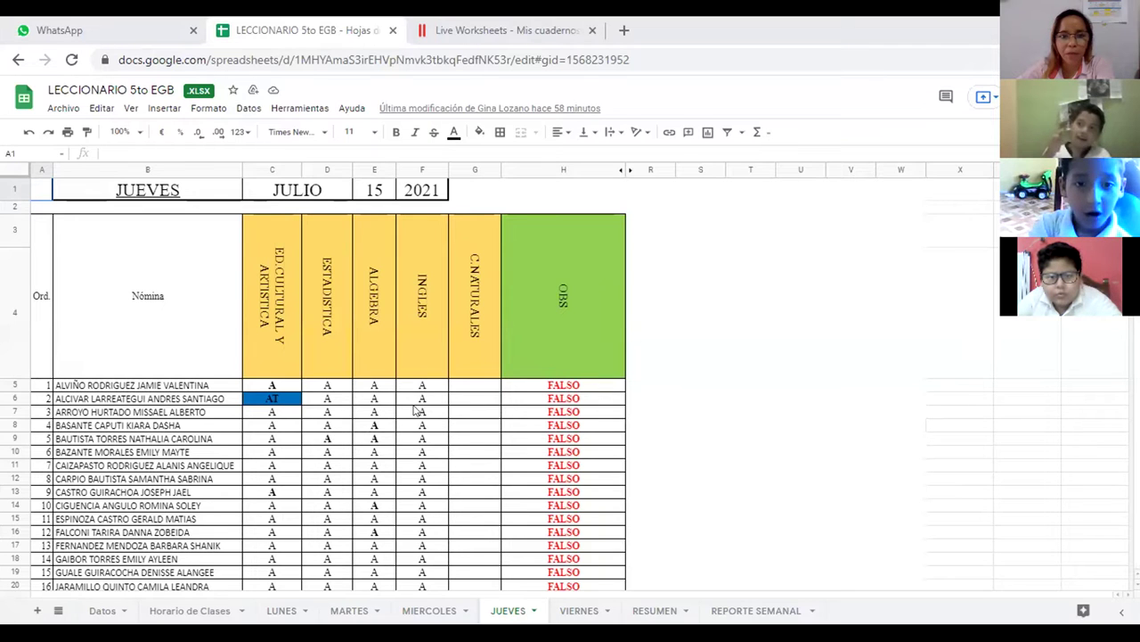
# Mark attendance "A" in the C.NATURALES column for students 1 to 5 (cells G5 to G9) on the JUEVES sheet
pyautogui.click(475, 386)
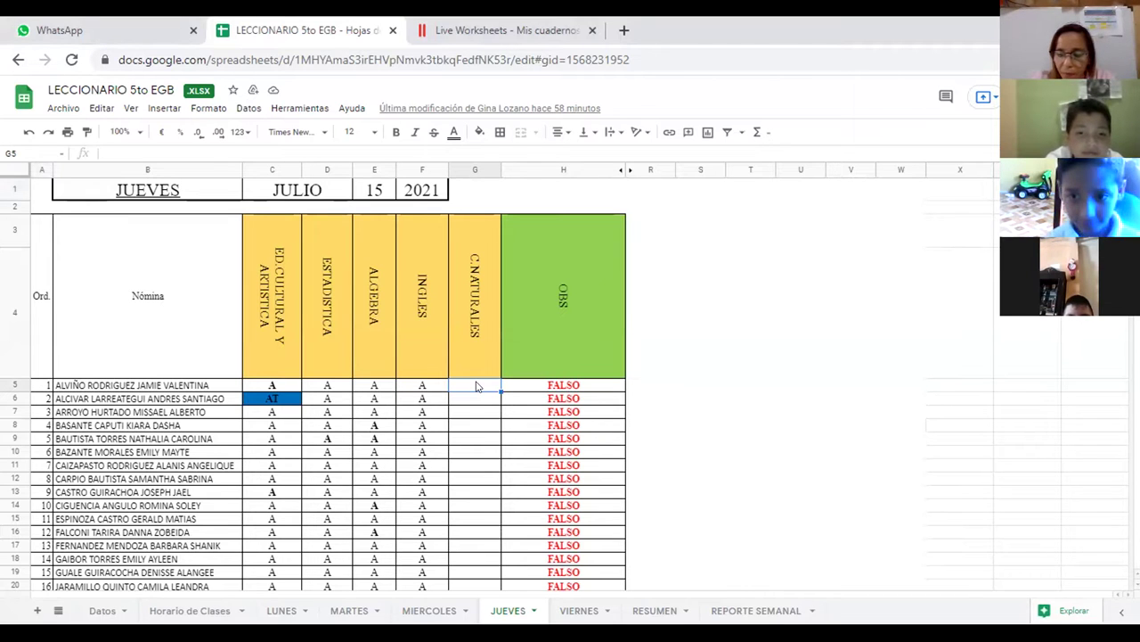
pyautogui.write('A')
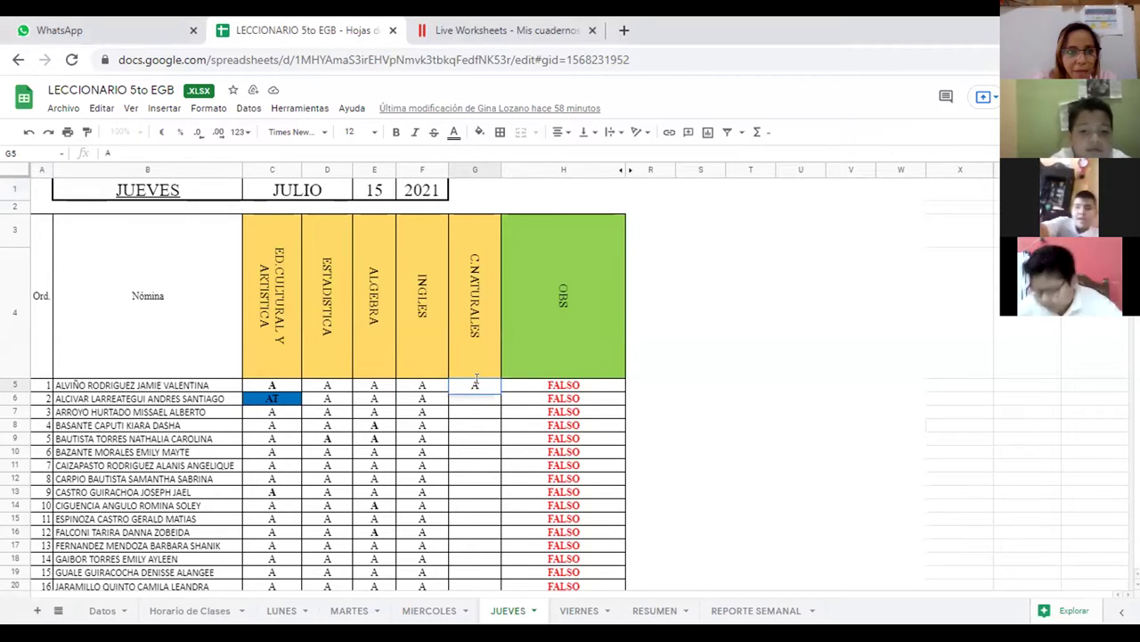
pyautogui.press('Return')
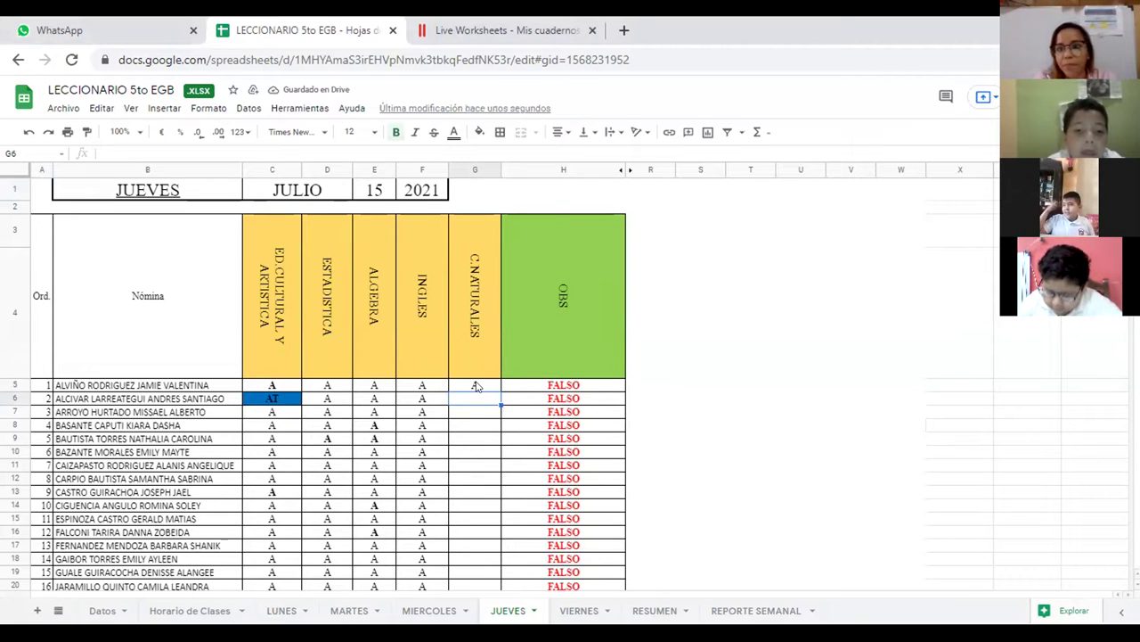
pyautogui.write('A')
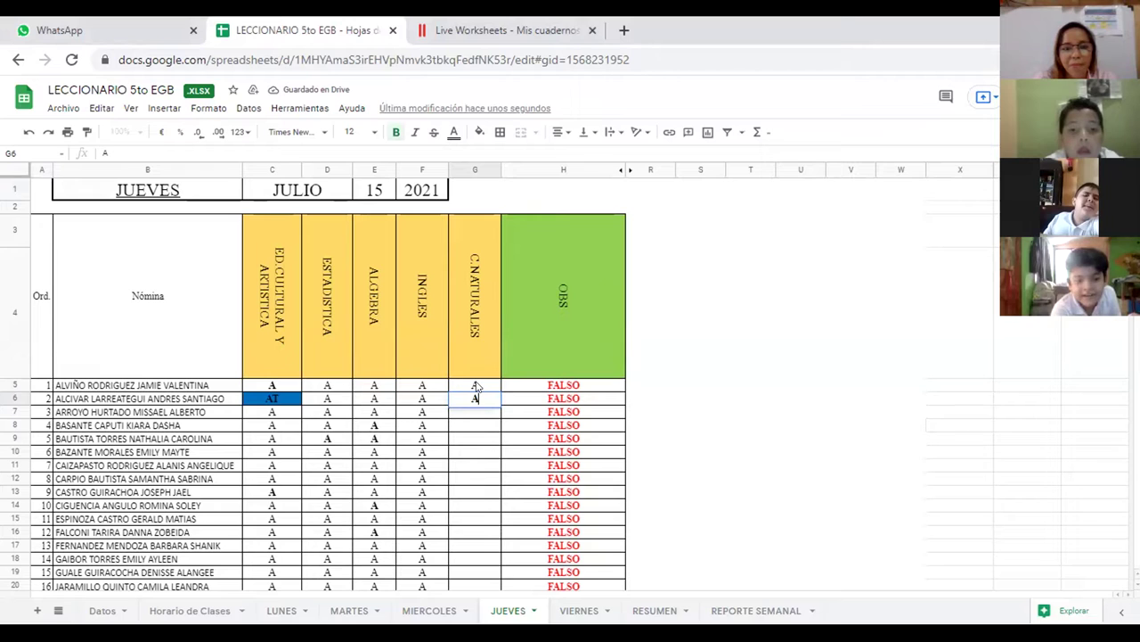
pyautogui.press('Return')
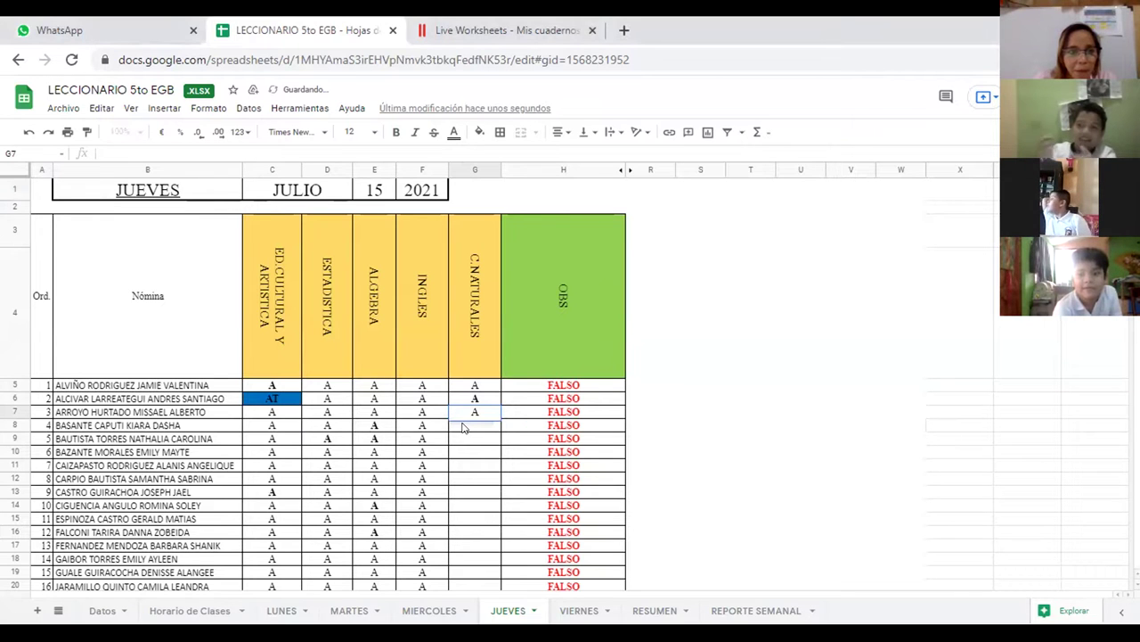
pyautogui.write('A')
pyautogui.press('Return')
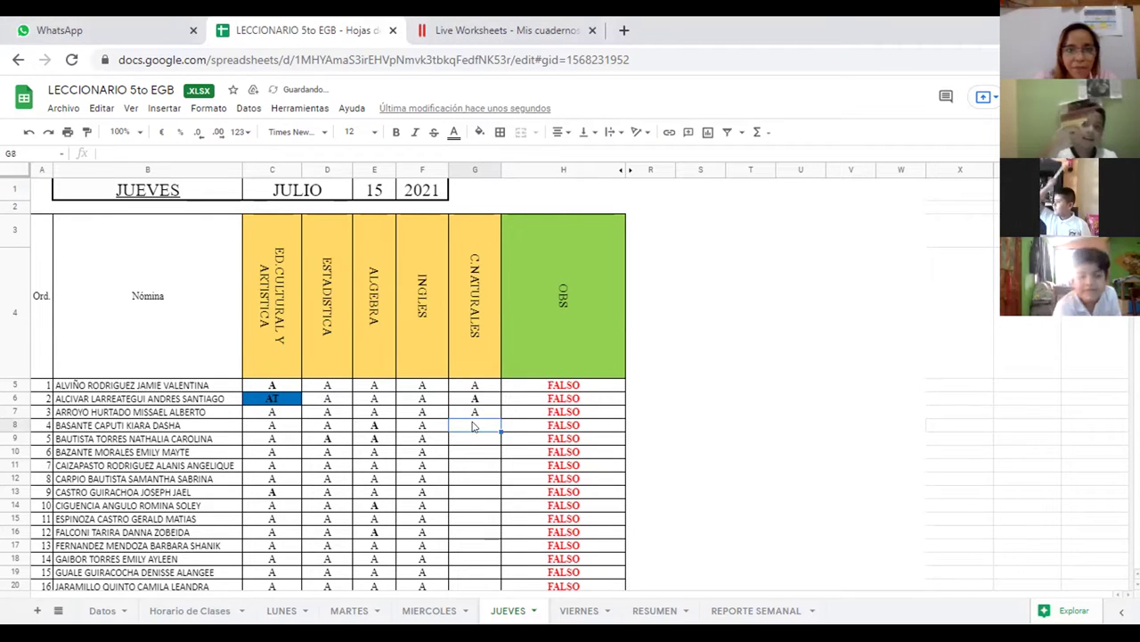
pyautogui.write('A')
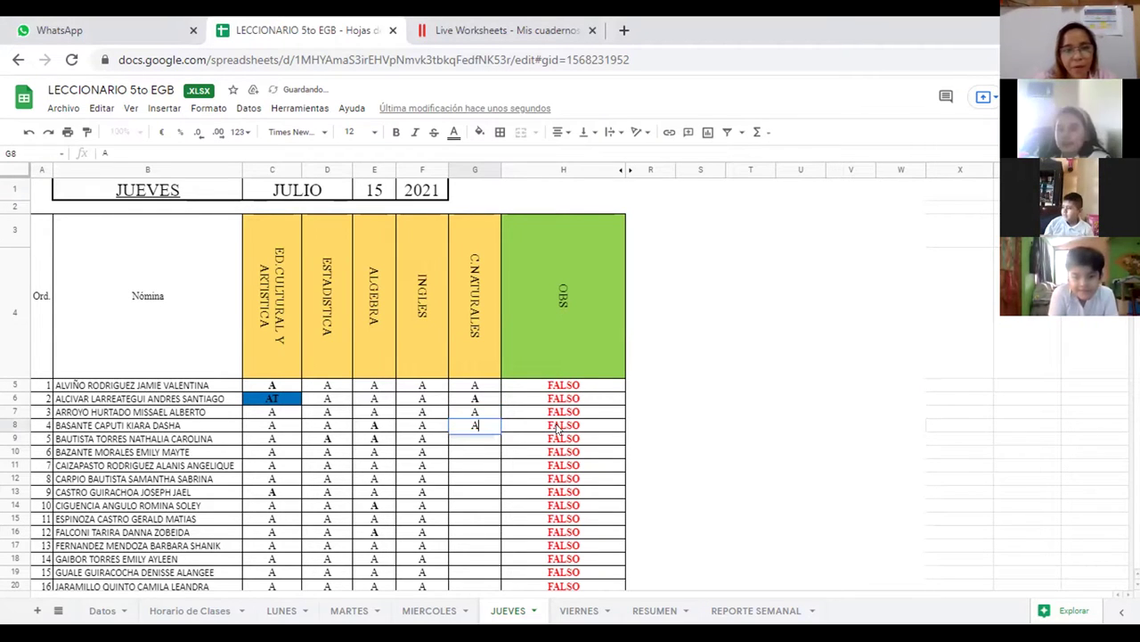
pyautogui.press('Return')
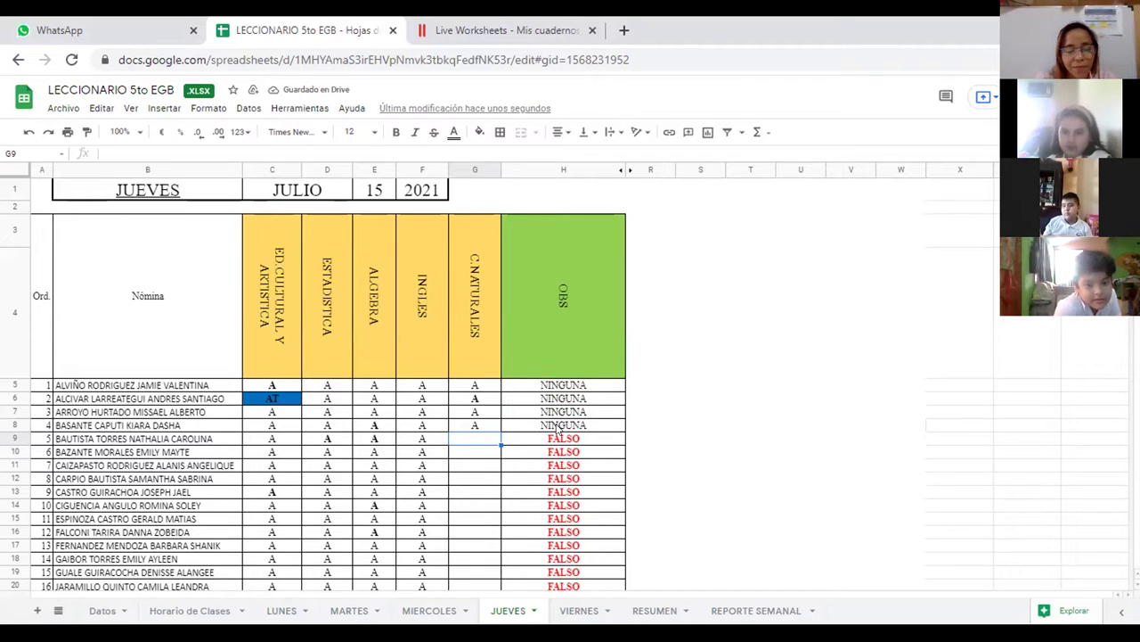
pyautogui.write('A')
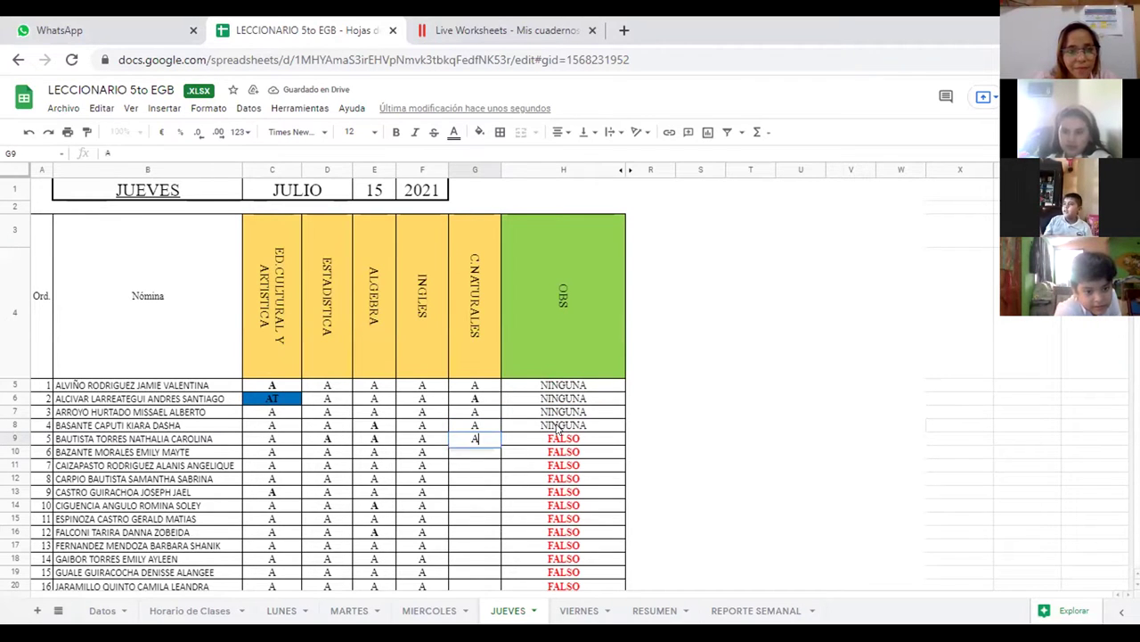
pyautogui.press('Return')
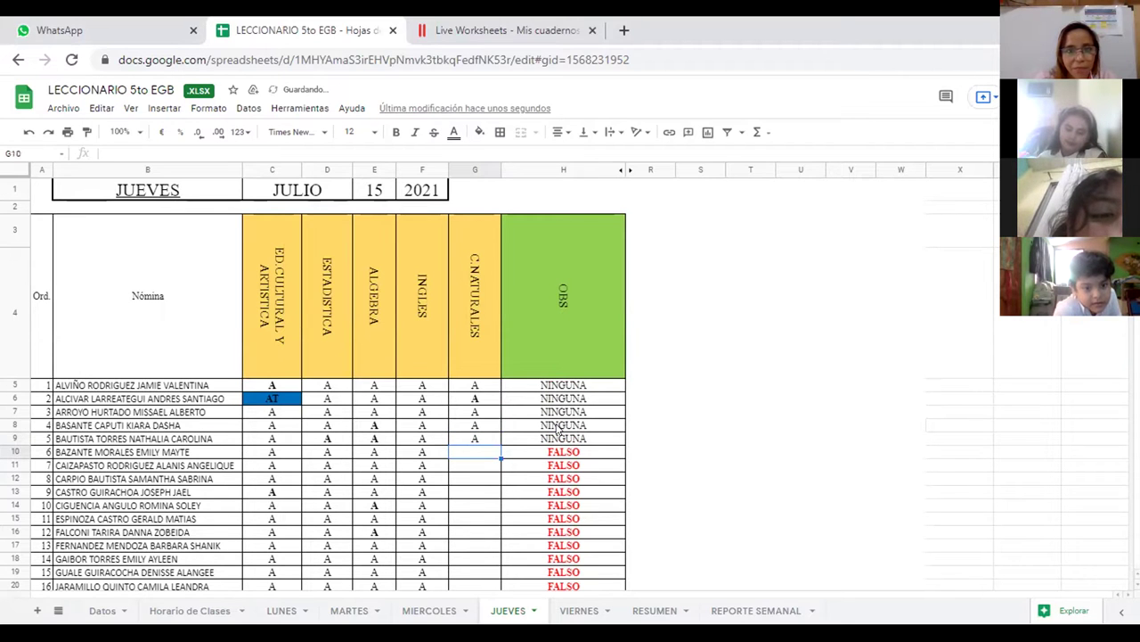
# Enter "A" under C.NATURALES for students 6 to 10, filling cells G10 to G14
pyautogui.write('A')
pyautogui.press('Return')
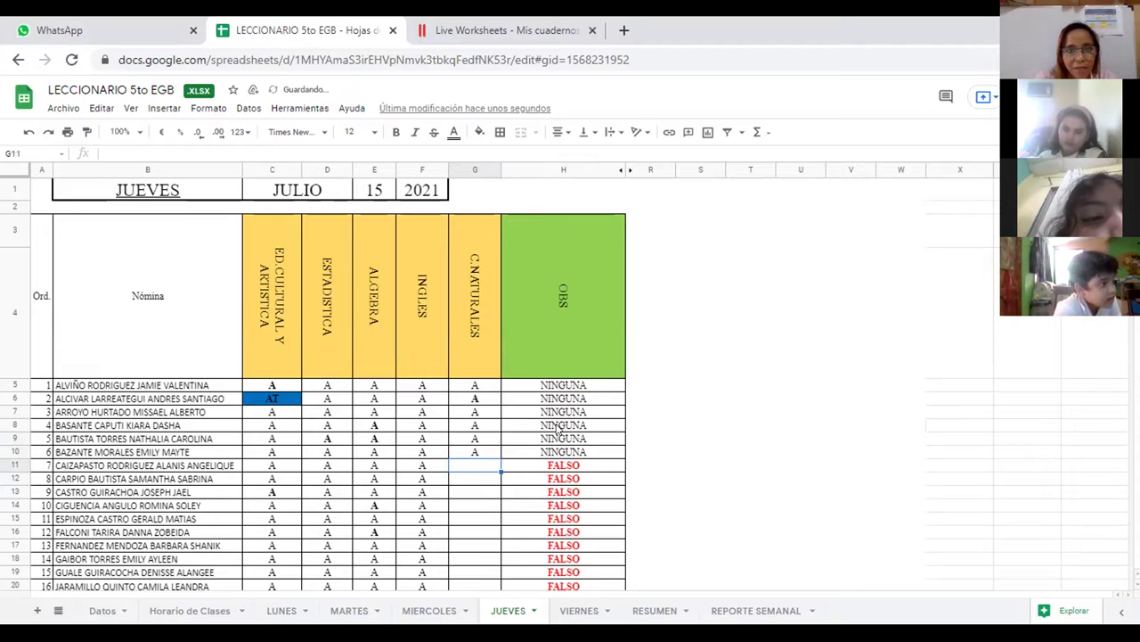
pyautogui.write('A')
pyautogui.press('Return')
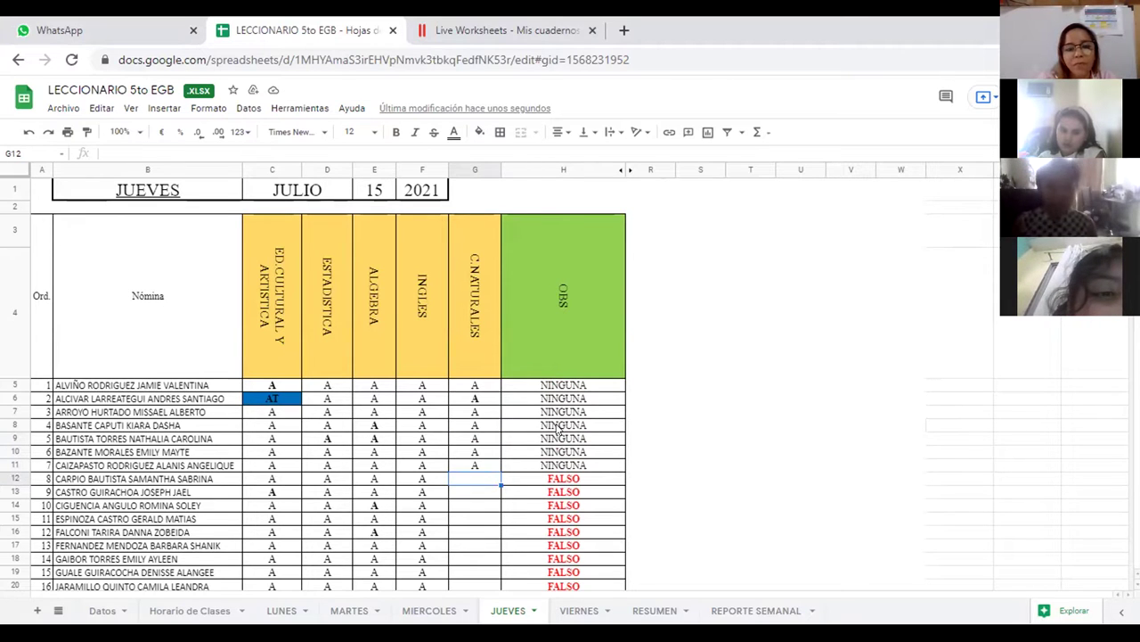
pyautogui.write('A')
pyautogui.press('Return')
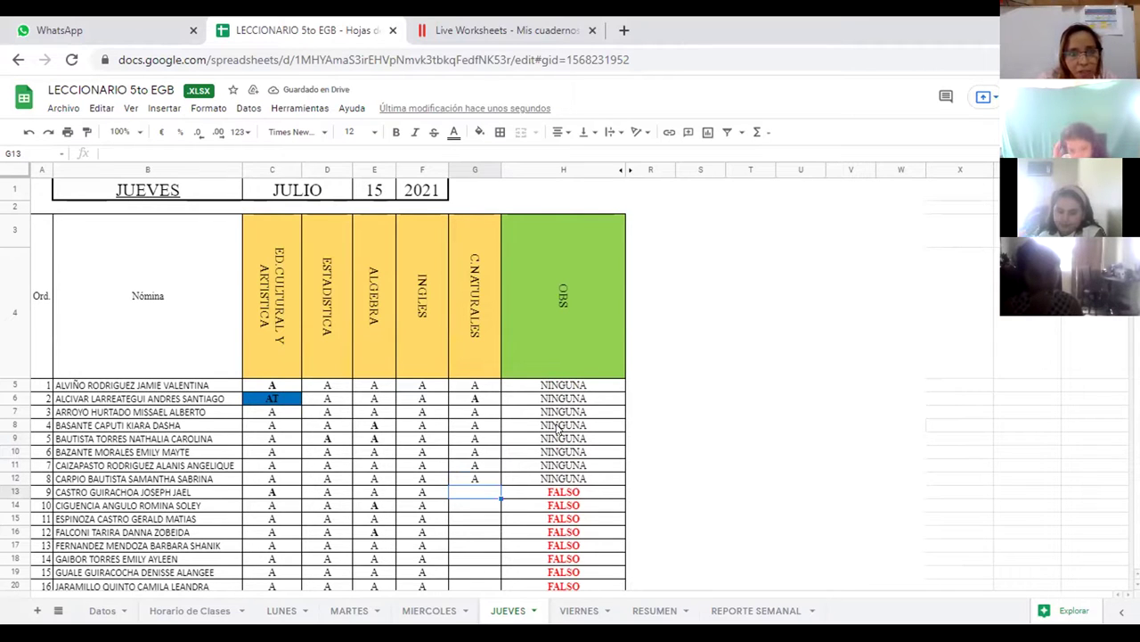
pyautogui.write('A')
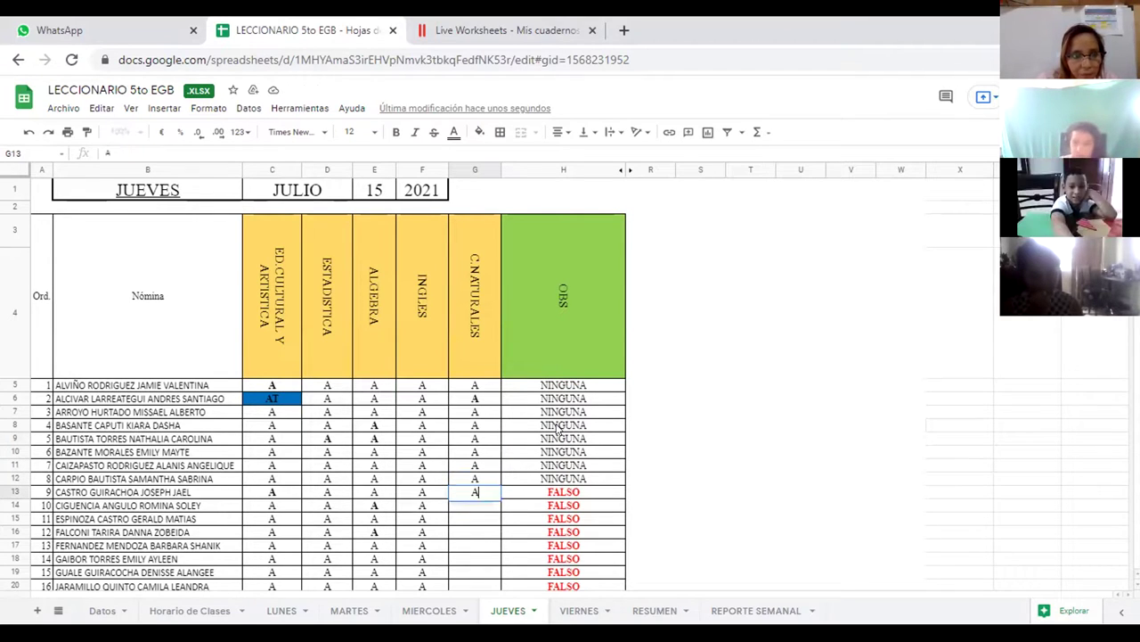
pyautogui.press('Return')
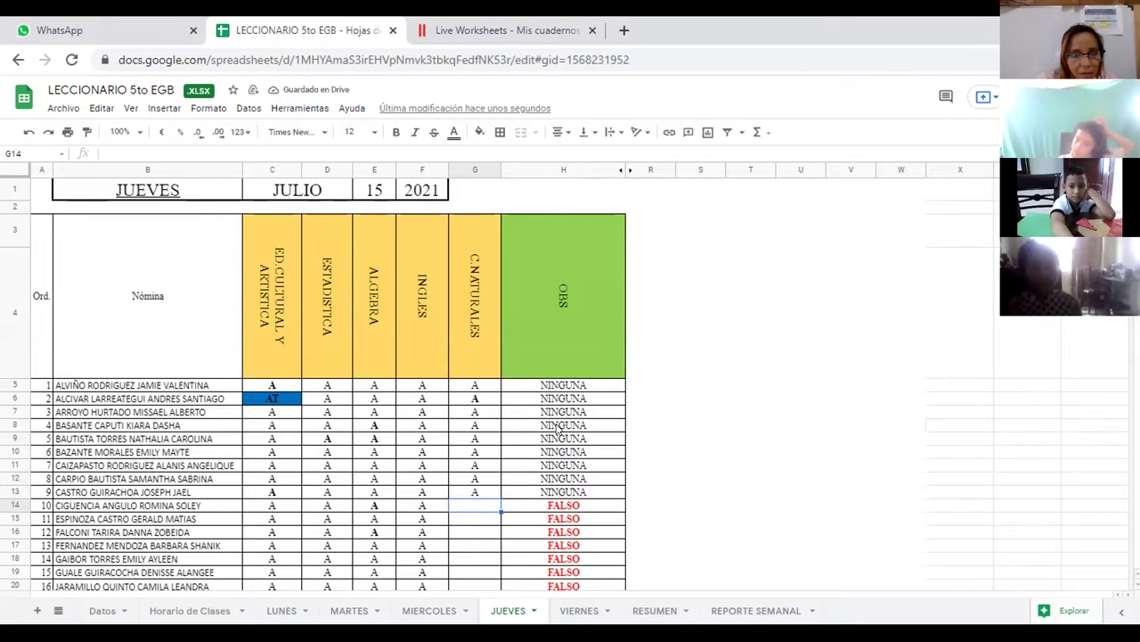
pyautogui.write('A')
pyautogui.press('Return')
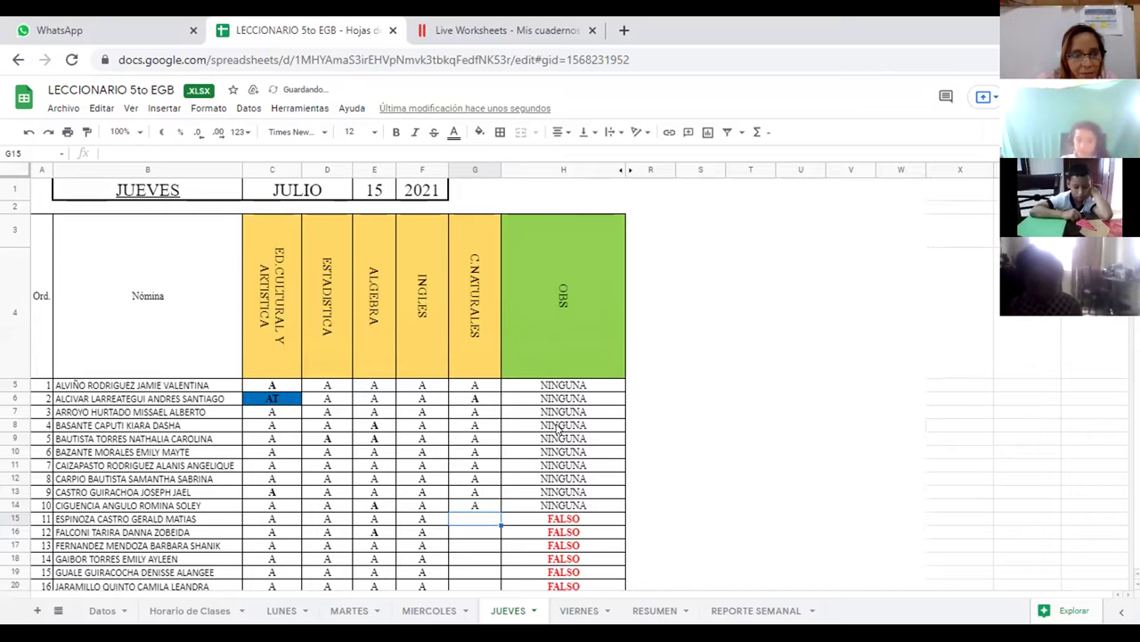
# Record "A" under C.NATURALES for students 11 to 15, filling cells G15 to G19
pyautogui.write('A')
pyautogui.press('Return')
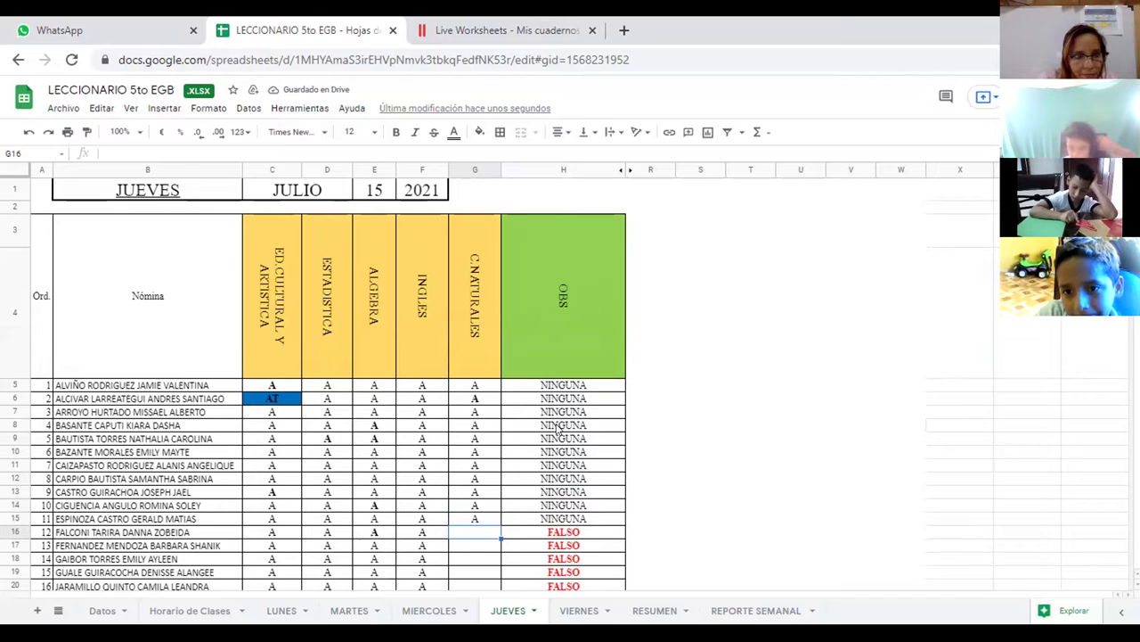
pyautogui.write('A')
pyautogui.press('Return')
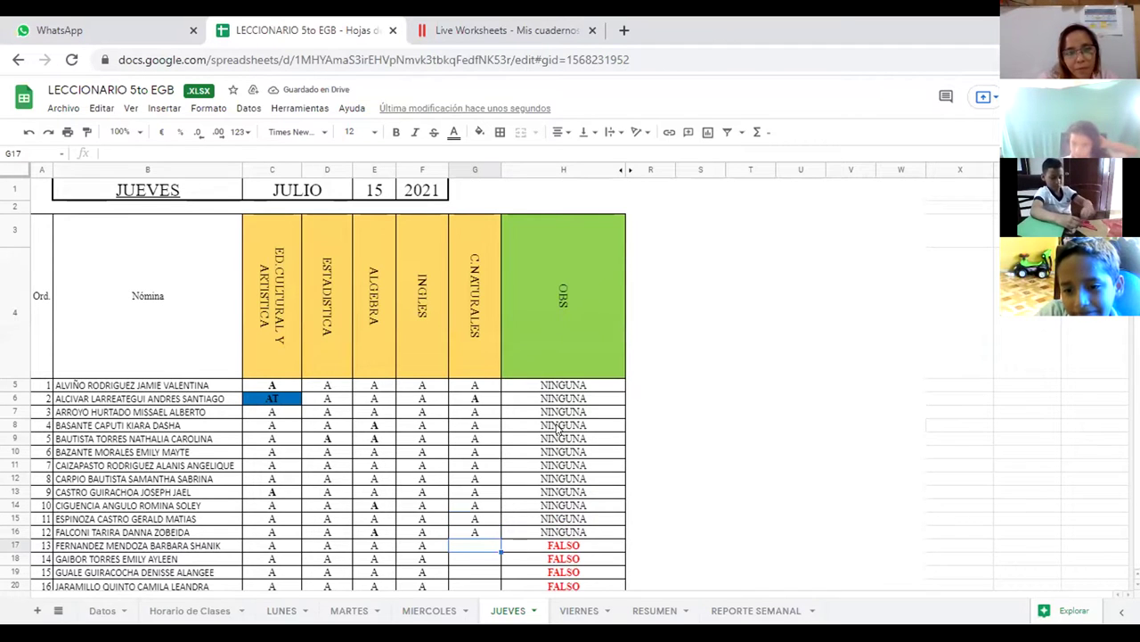
pyautogui.write('A')
pyautogui.press('Return')
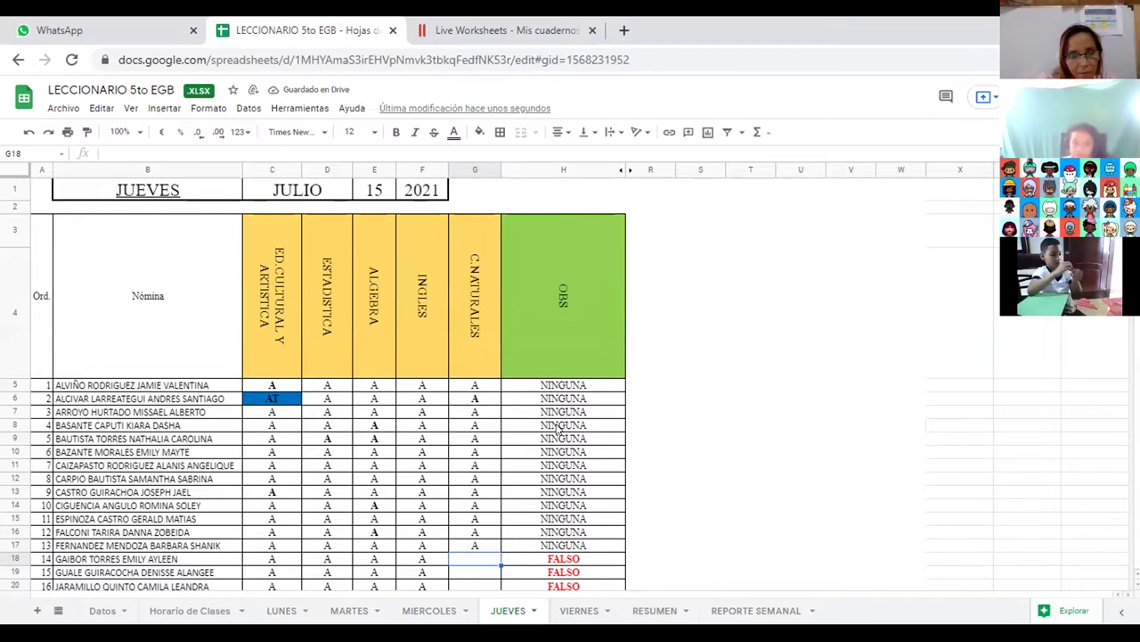
pyautogui.write('A')
pyautogui.press('Return')
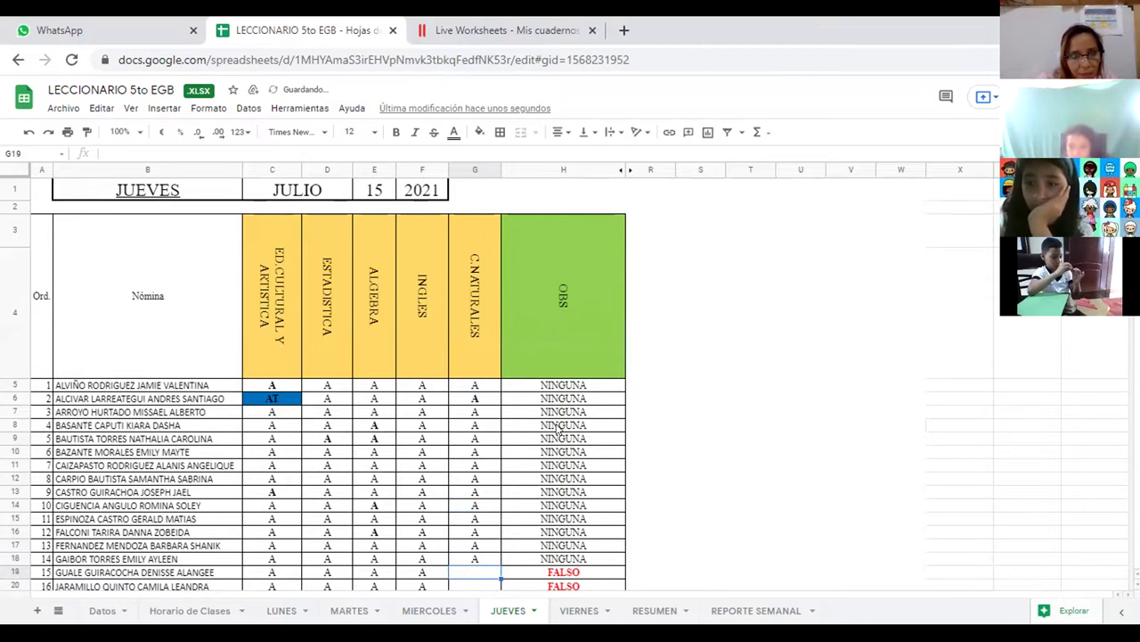
pyautogui.write('A')
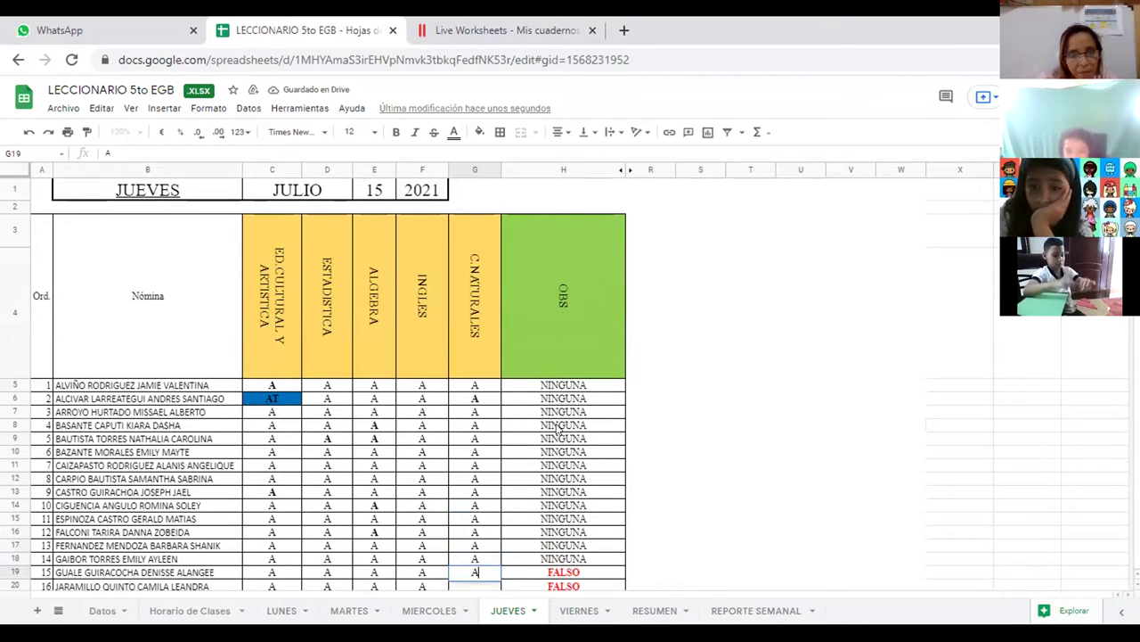
pyautogui.press('Return')
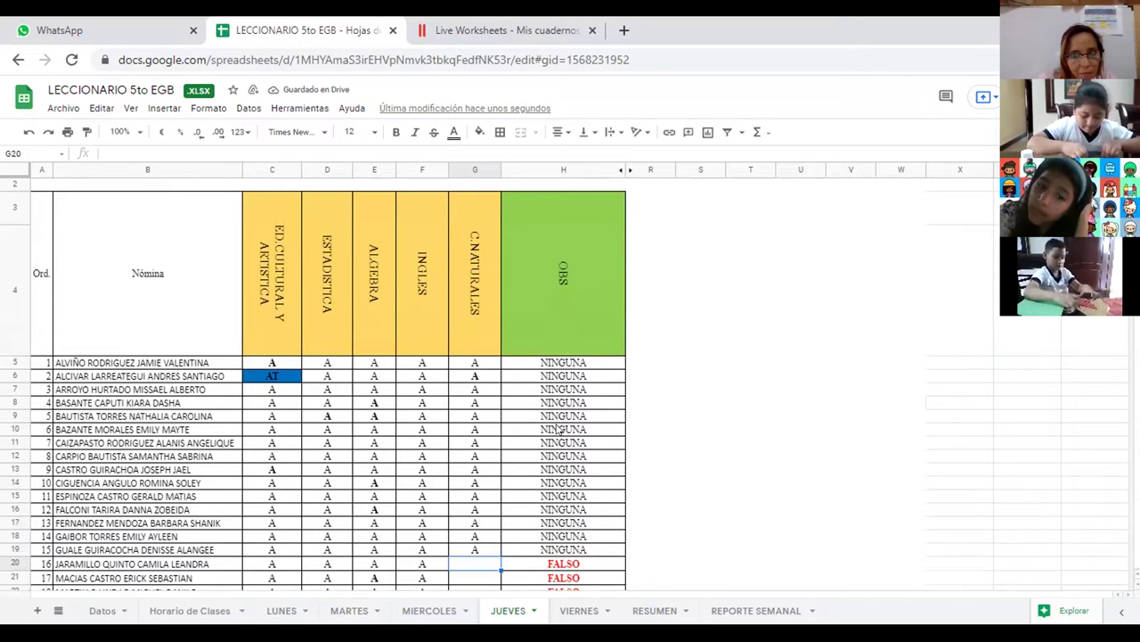
# Fill in "A" under C.NATURALES for students 16 to 20, in cells G20 to G24
pyautogui.write('A')
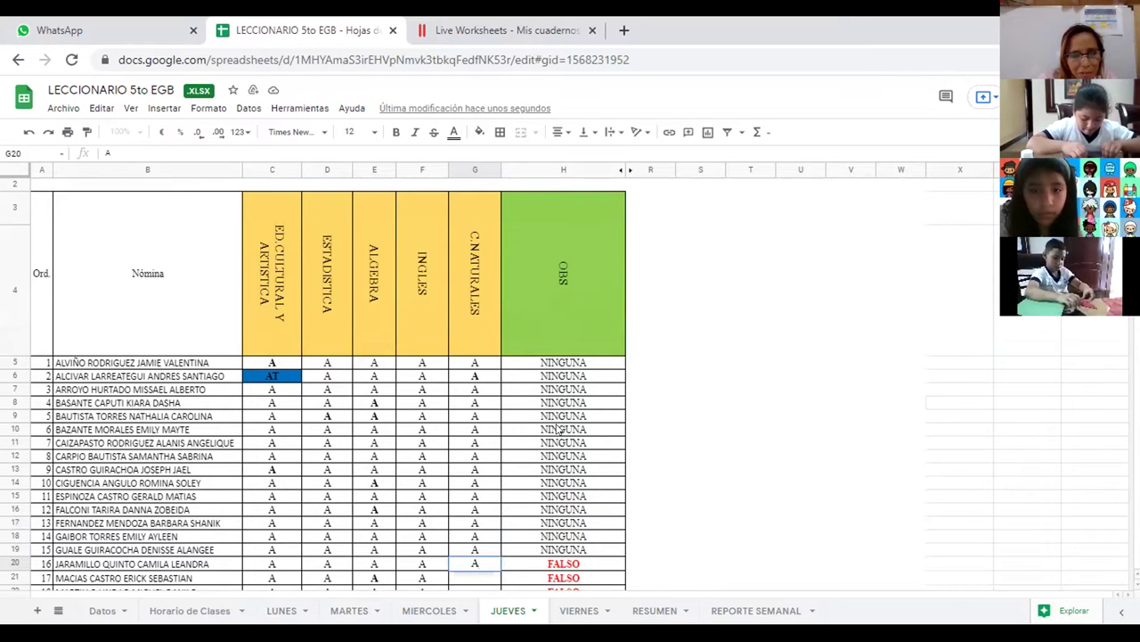
pyautogui.press('Return')
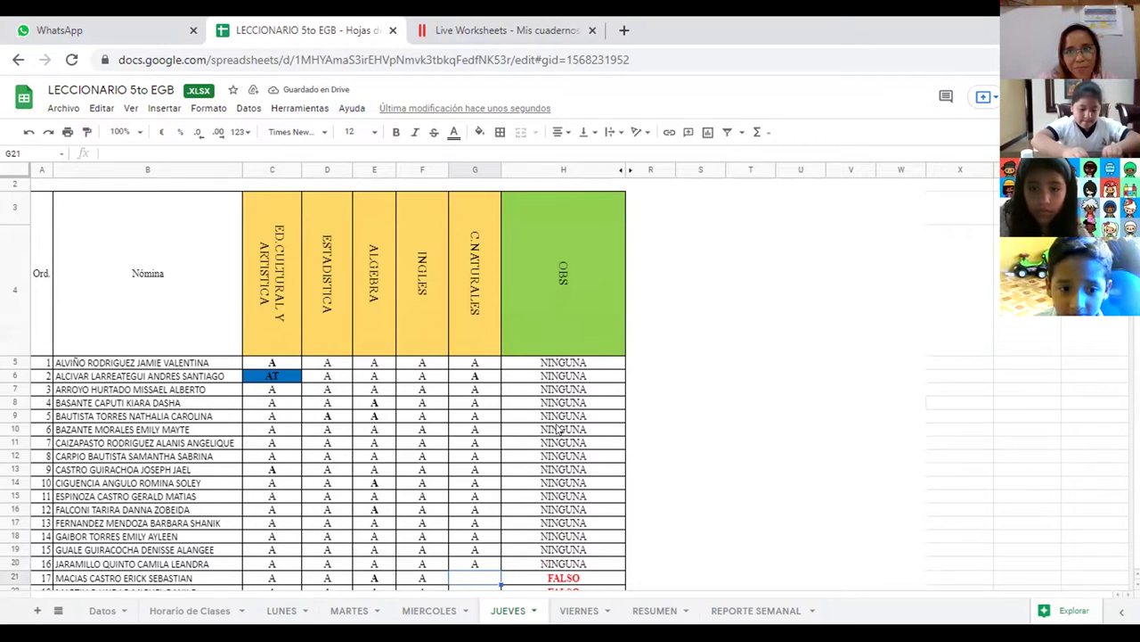
pyautogui.write('A')
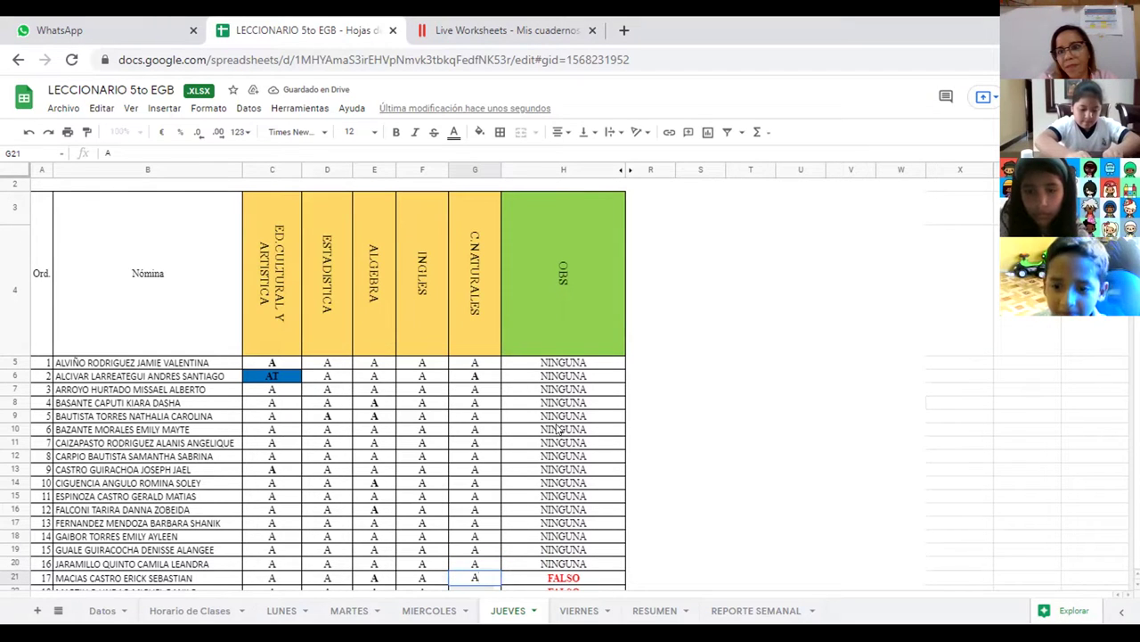
pyautogui.press('Return')
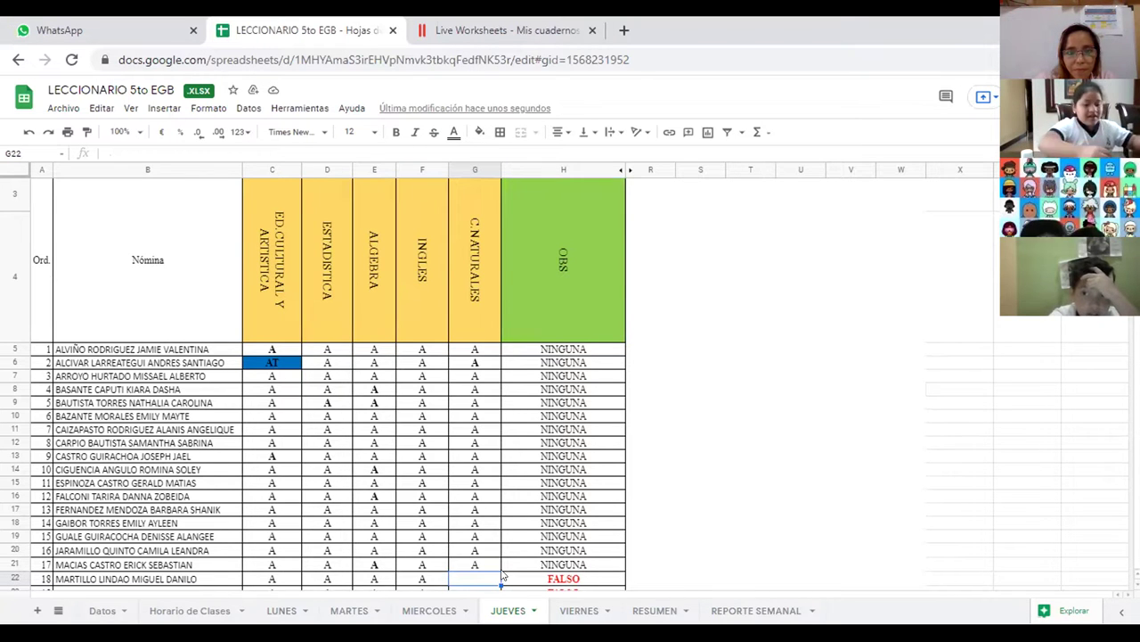
pyautogui.write('A')
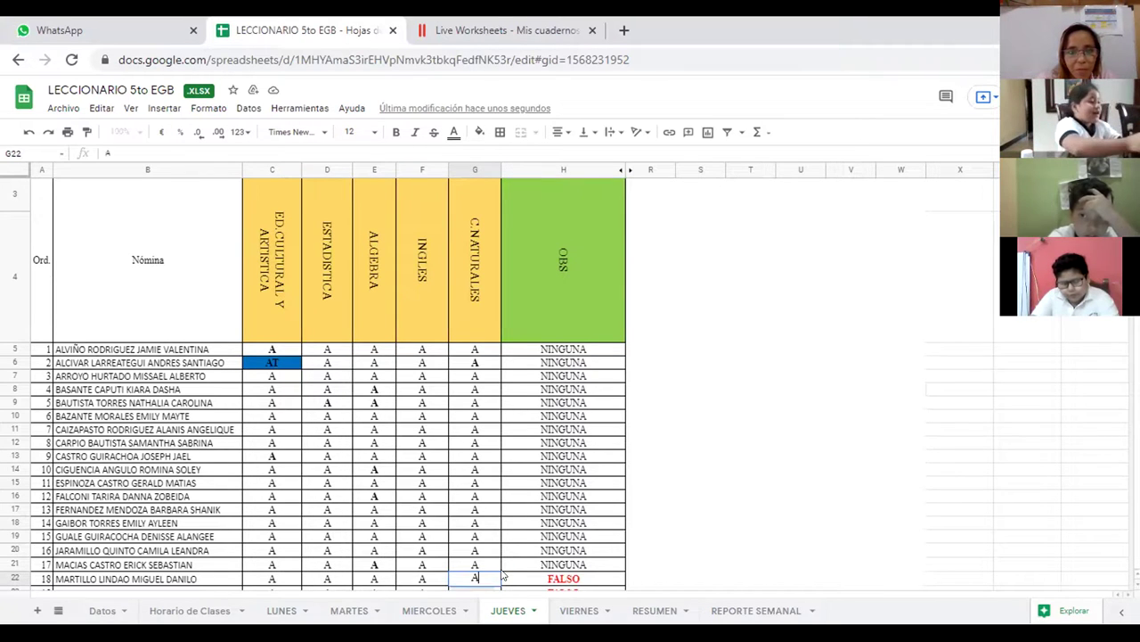
pyautogui.press('Return')
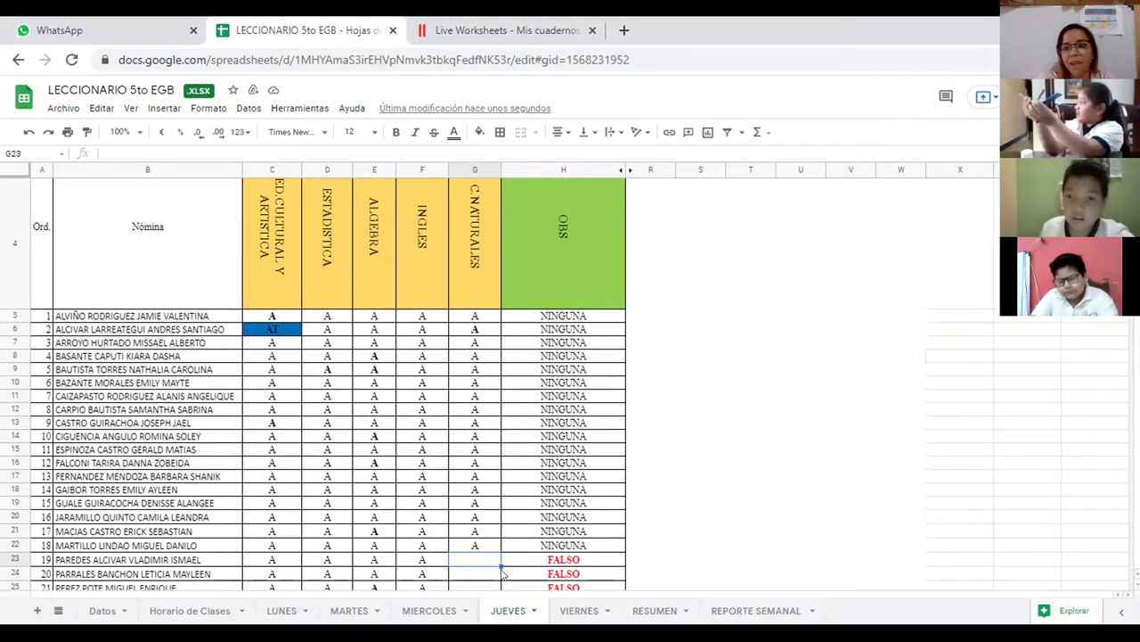
pyautogui.write('A')
pyautogui.press('Return')
pyautogui.write('A')
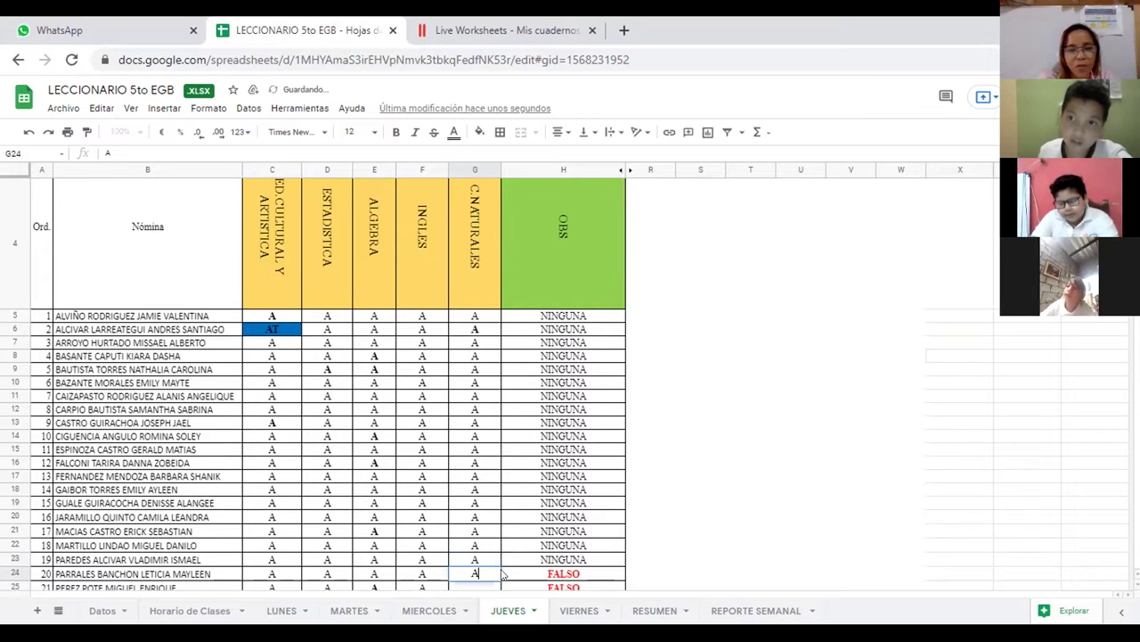
pyautogui.press('Return')
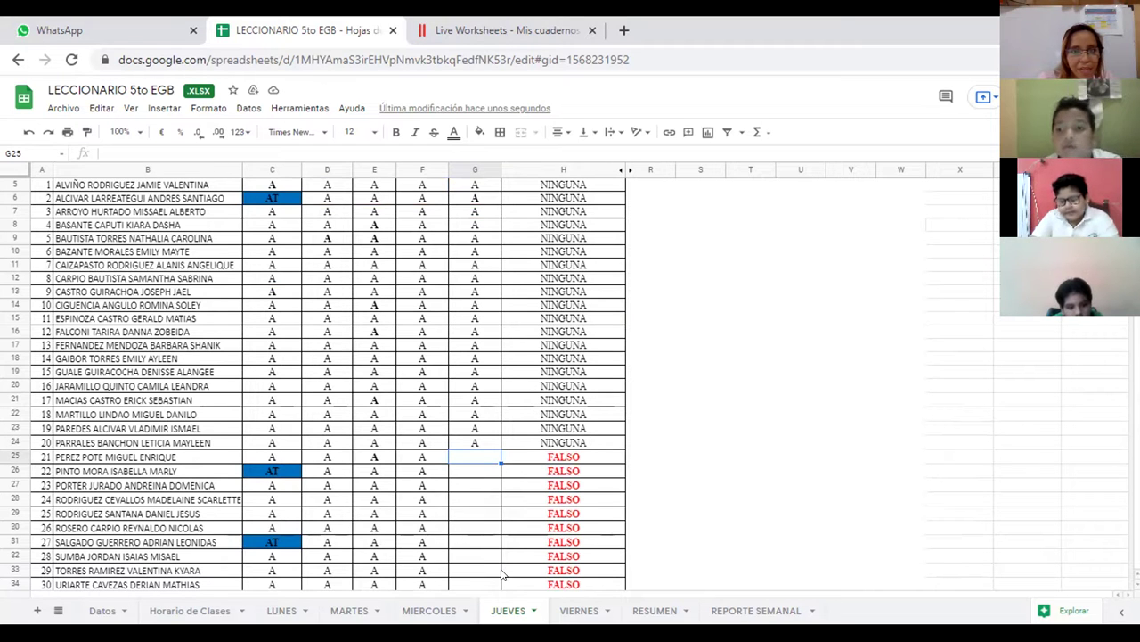
# Mark "A" under C.NATURALES for students 21 to 25, in cells G25 to G29
pyautogui.write('A')
pyautogui.press('Return')
pyautogui.write('A')
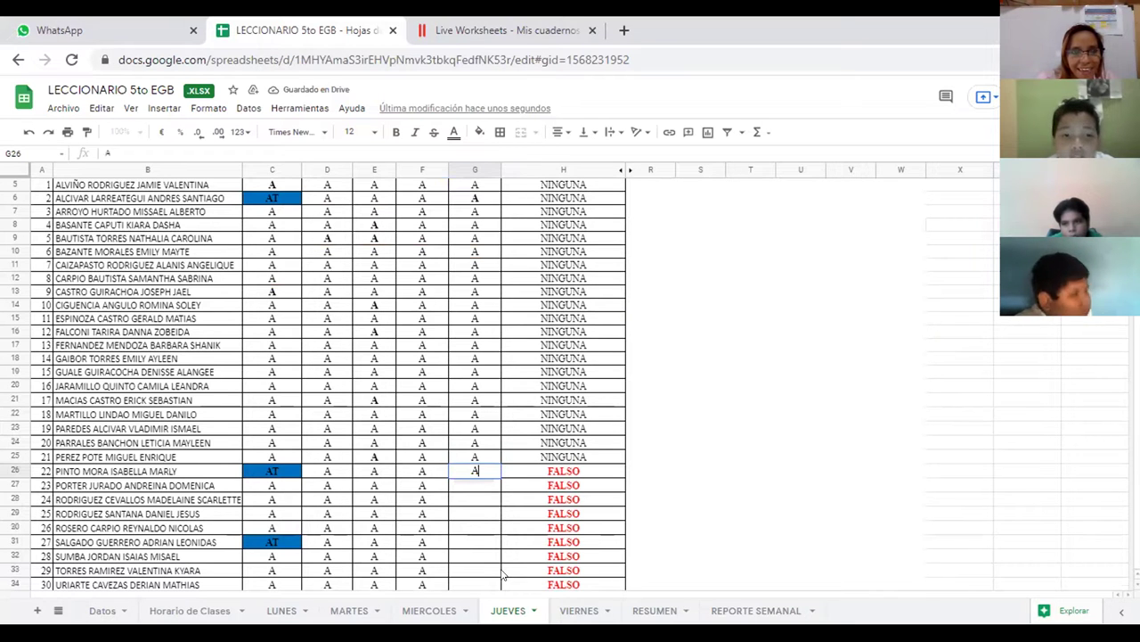
pyautogui.press('Return')
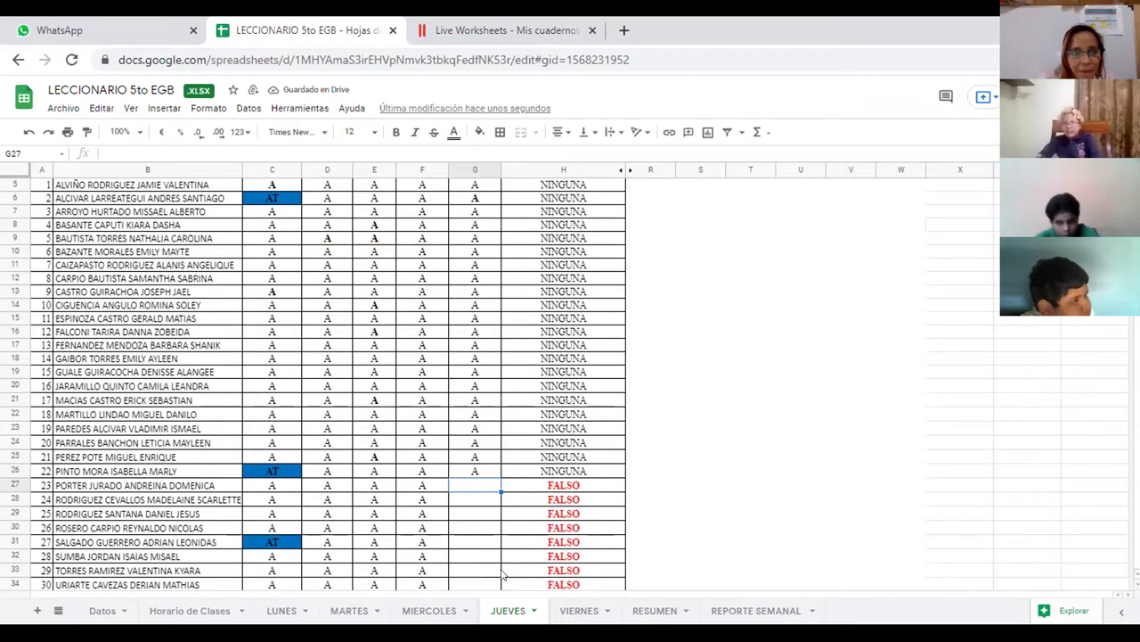
pyautogui.write('A')
pyautogui.press('Return')
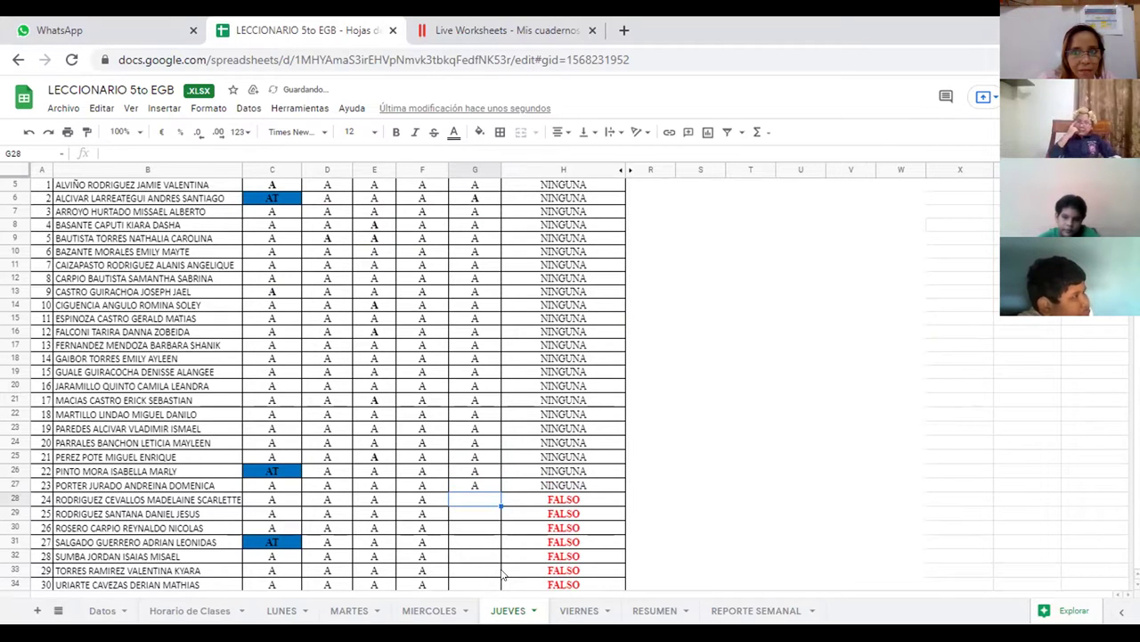
pyautogui.write('A')
pyautogui.press('Return')
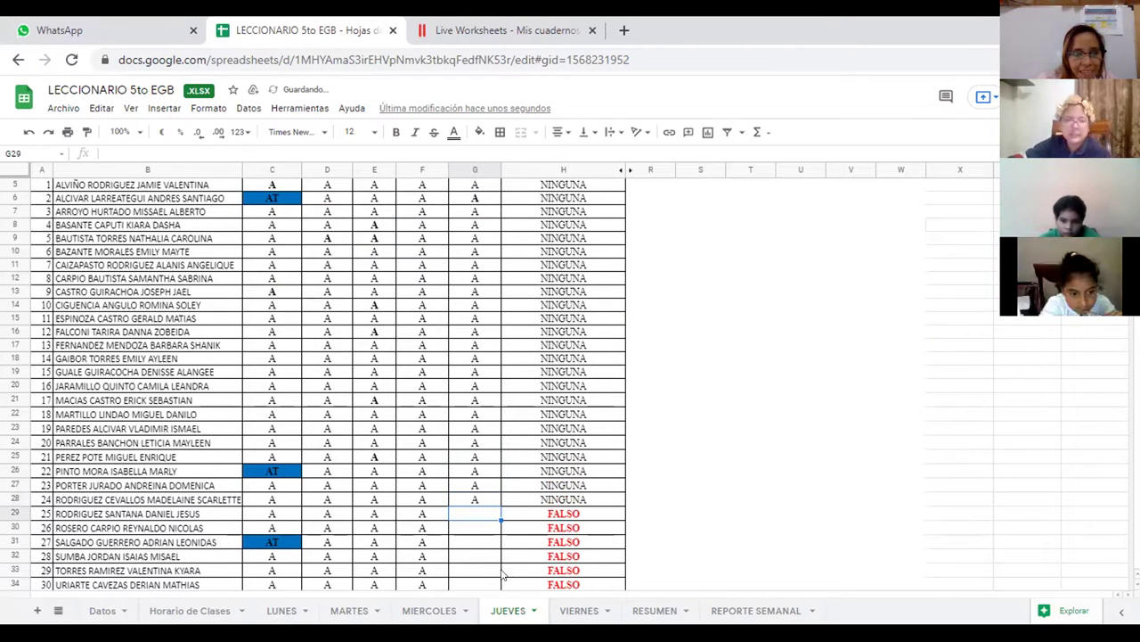
pyautogui.write('A')
pyautogui.press('Return')
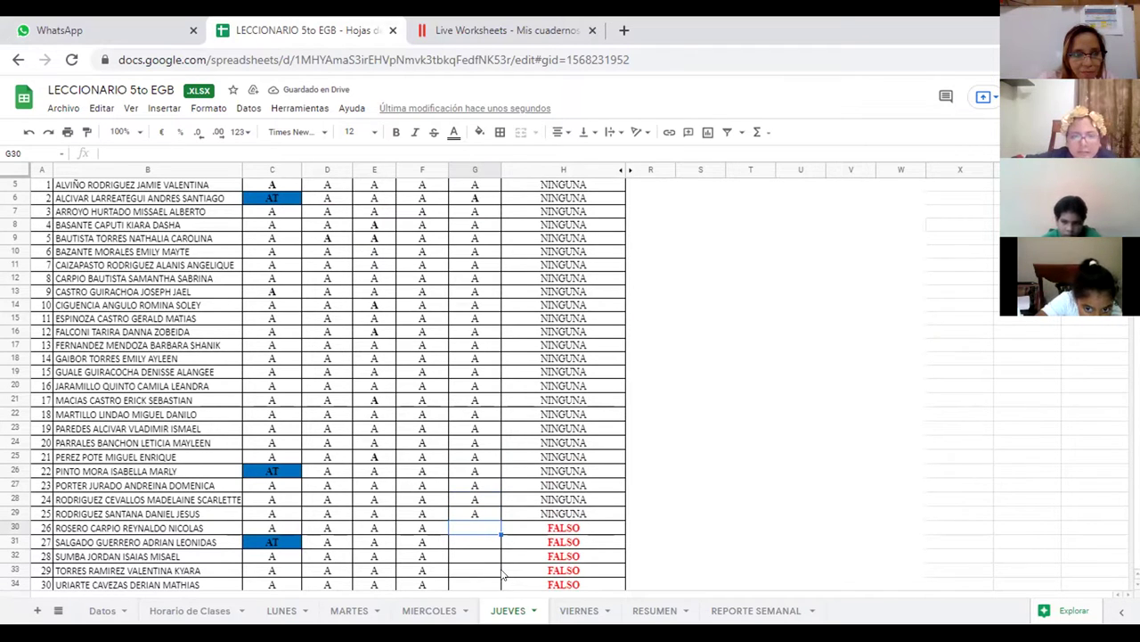
# Enter "A" under C.NATURALES for students 26 to 30, filling cells G30 to G34
pyautogui.write('A')
pyautogui.press('Return')
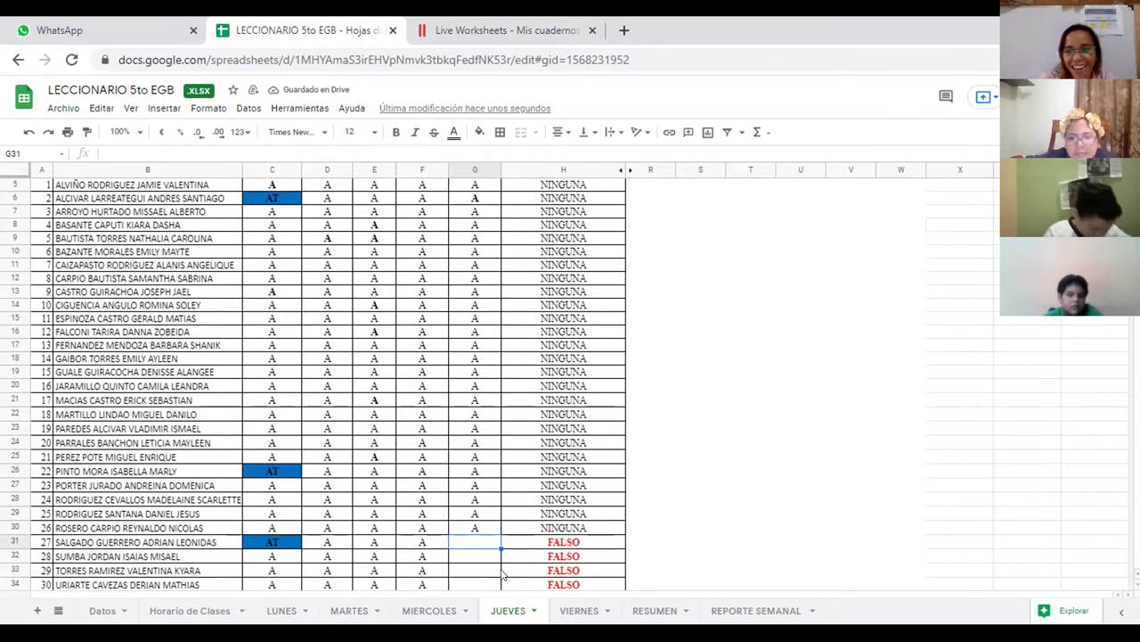
pyautogui.write('A')
pyautogui.press('Return')
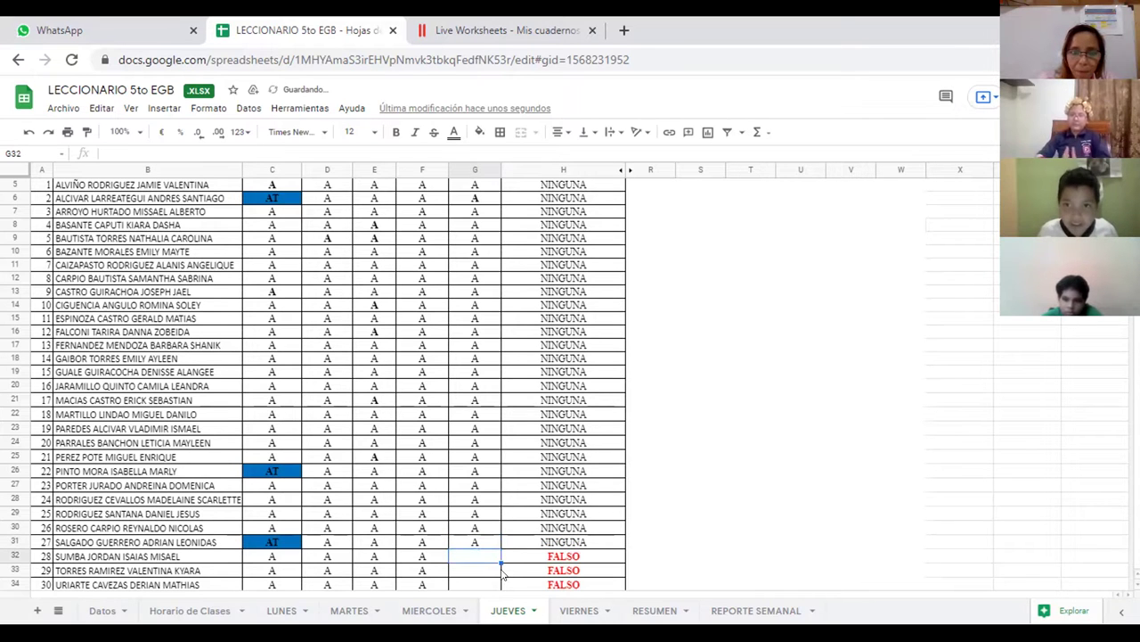
pyautogui.press('Down')
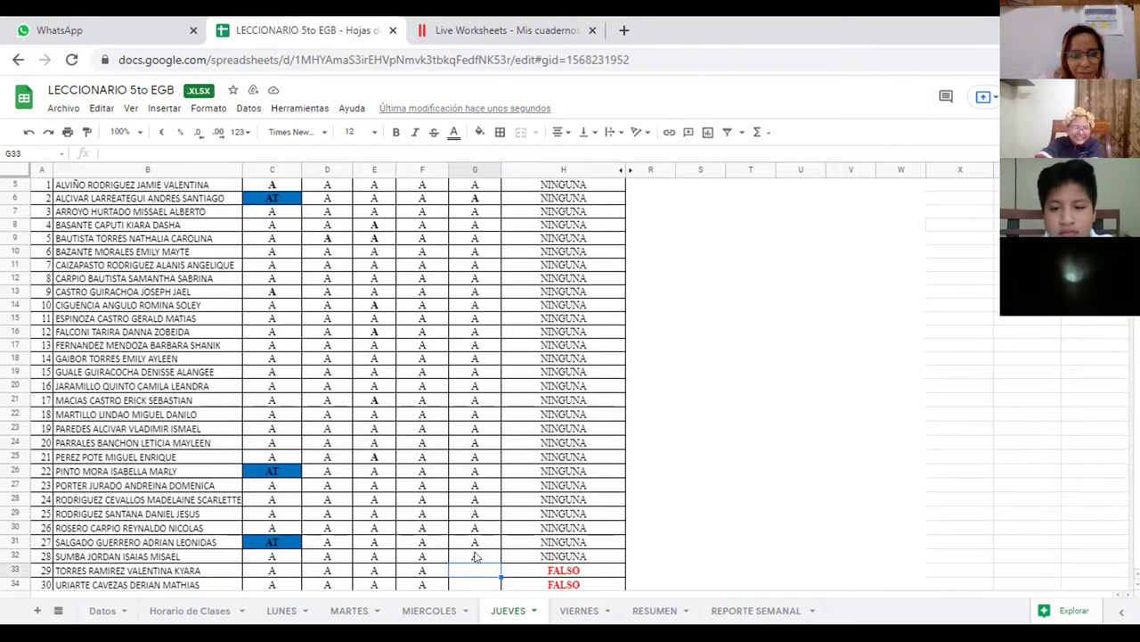
pyautogui.write('A')
pyautogui.press('Return')
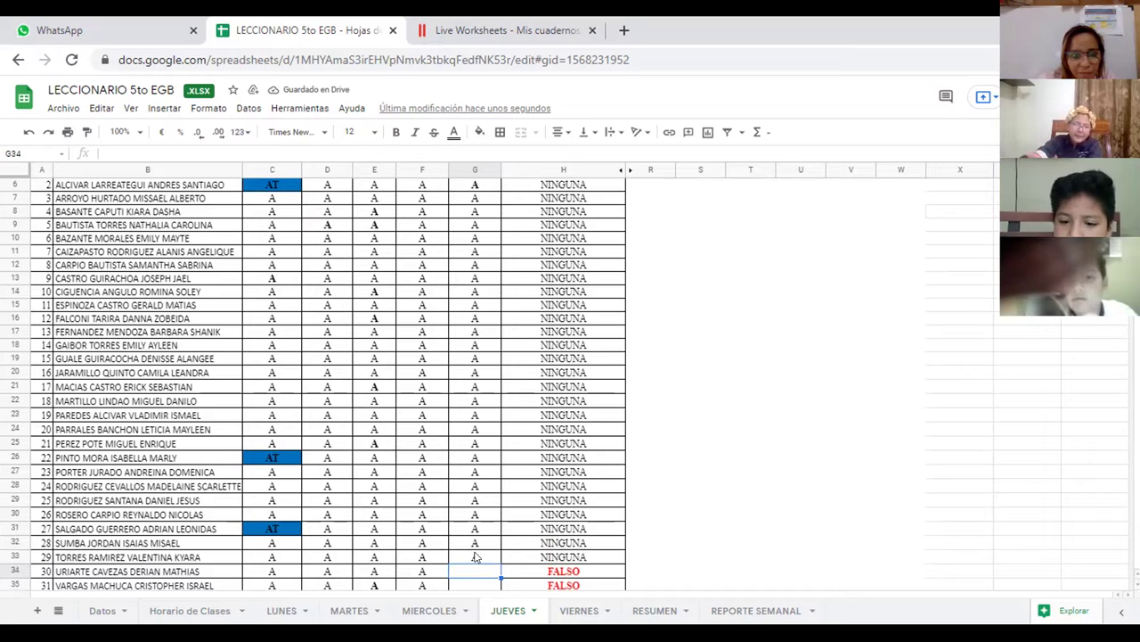
pyautogui.write('A')
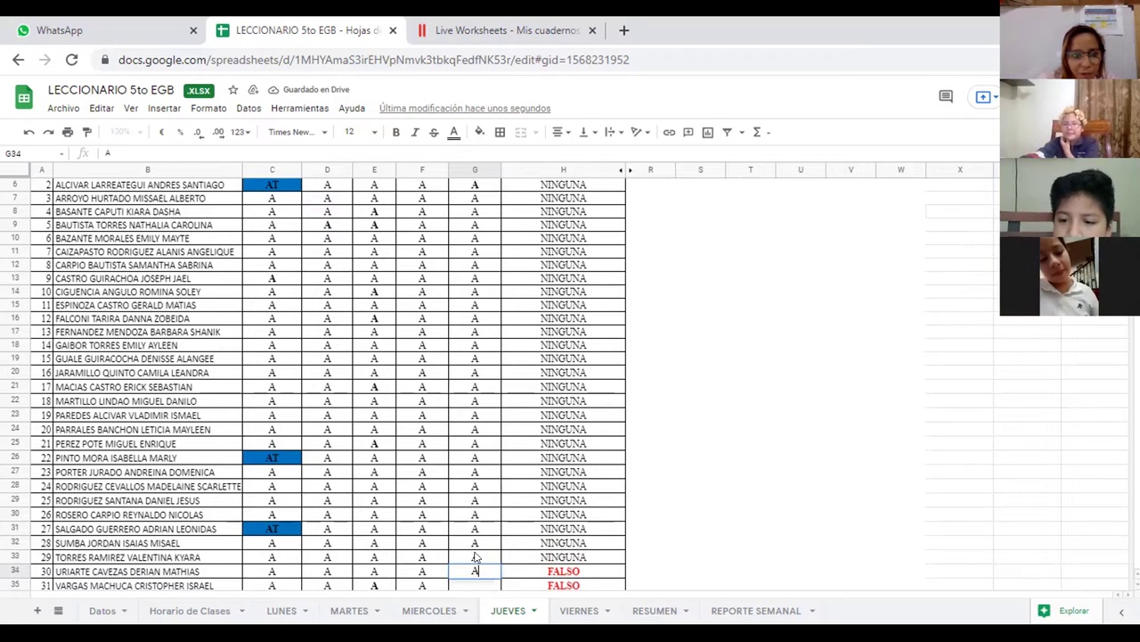
pyautogui.press('Return')
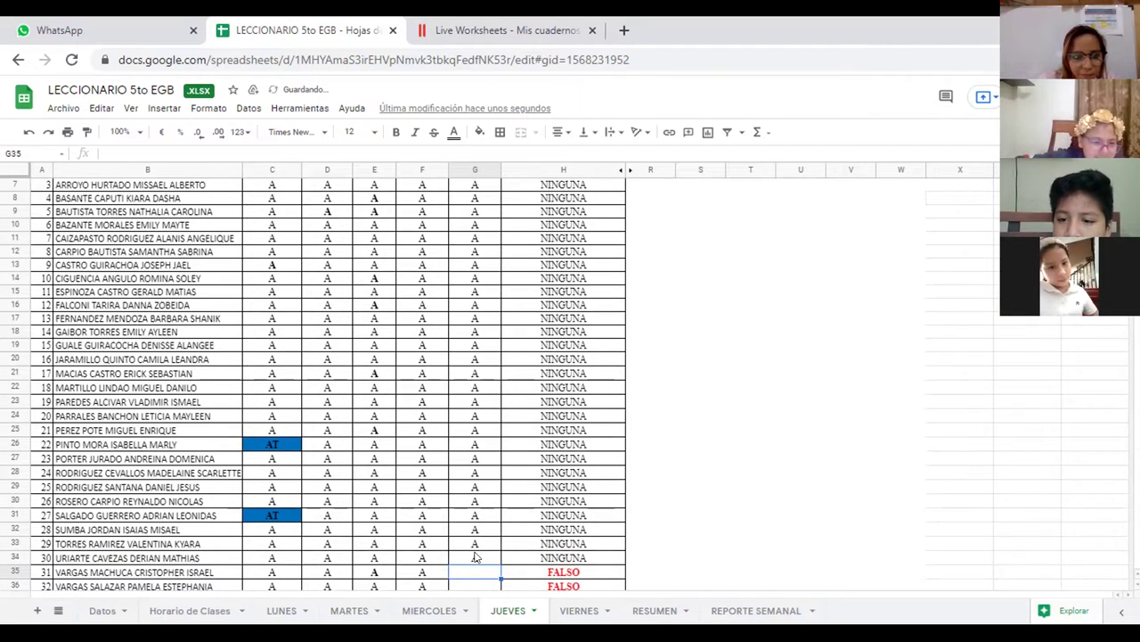
# Record "A" under C.NATURALES for students 31 to 34, in cells G35 to G38
pyautogui.write('A')
pyautogui.press('Return')
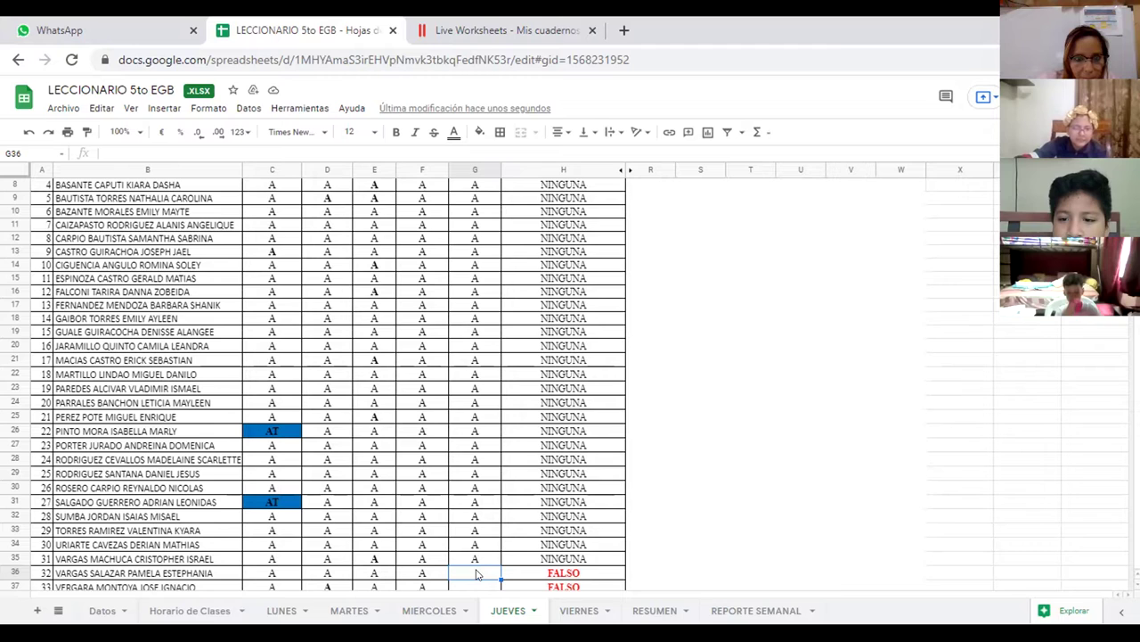
pyautogui.write('A')
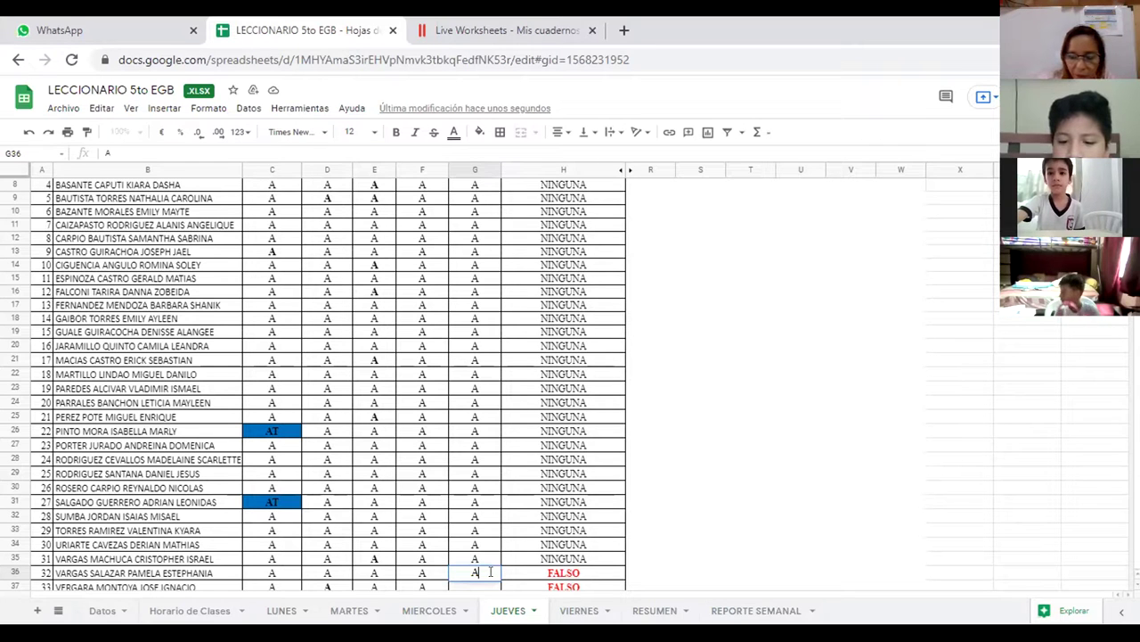
pyautogui.press('Return')
pyautogui.write('A')
pyautogui.press('Return')
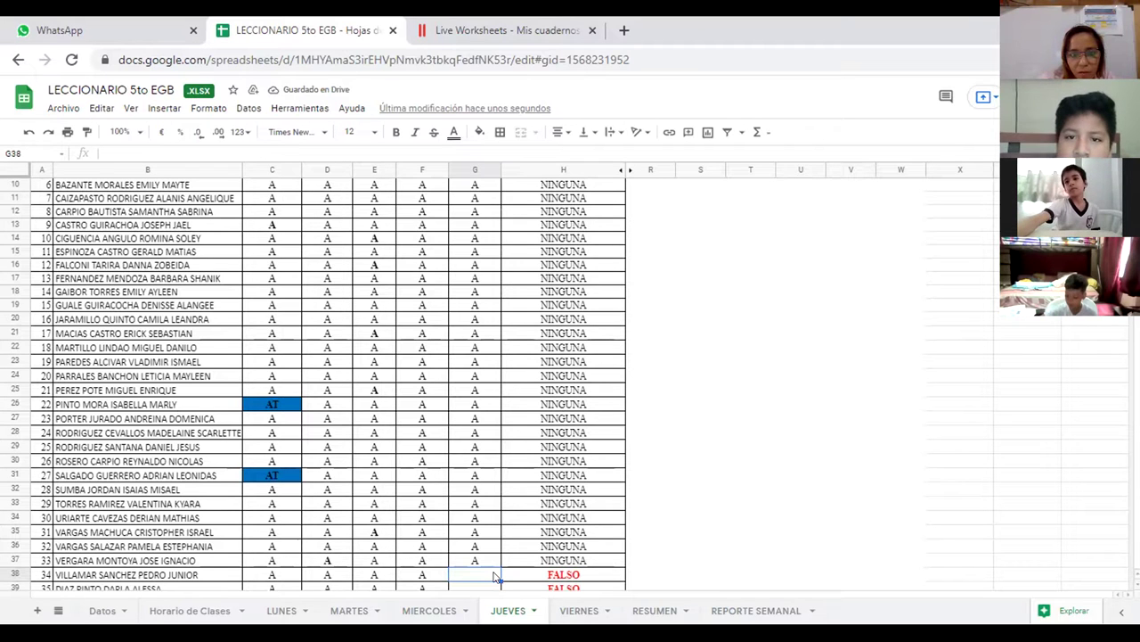
pyautogui.write('A')
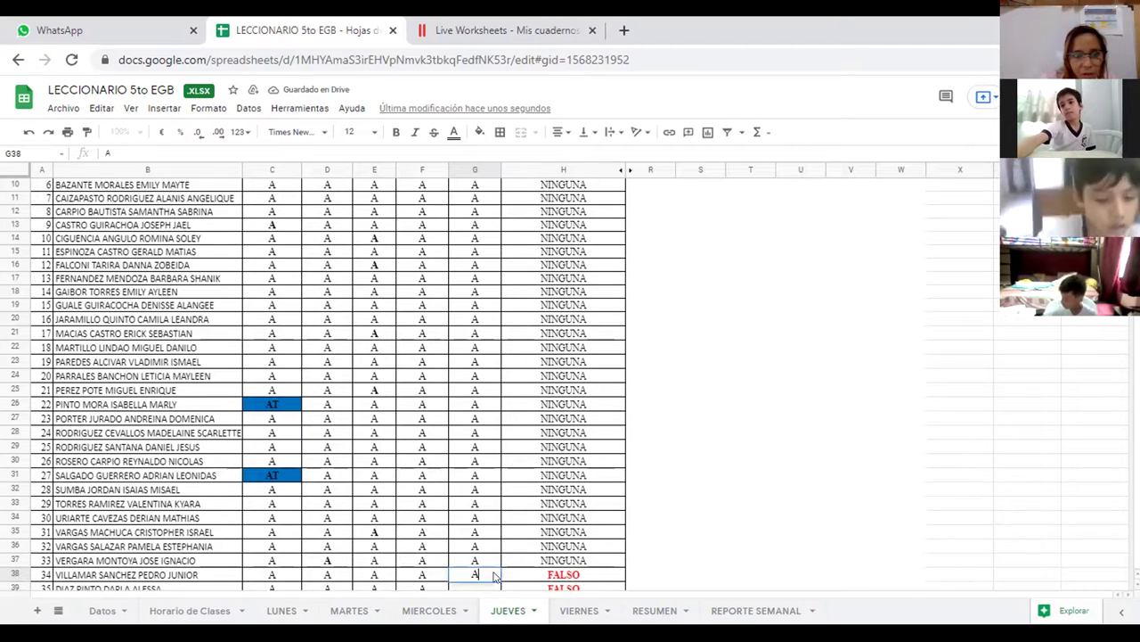
pyautogui.press('Return')
# Mark "A" under C.NATURALES for the last three students, 35 to 37, in cells G39 to G41
pyautogui.write('A')
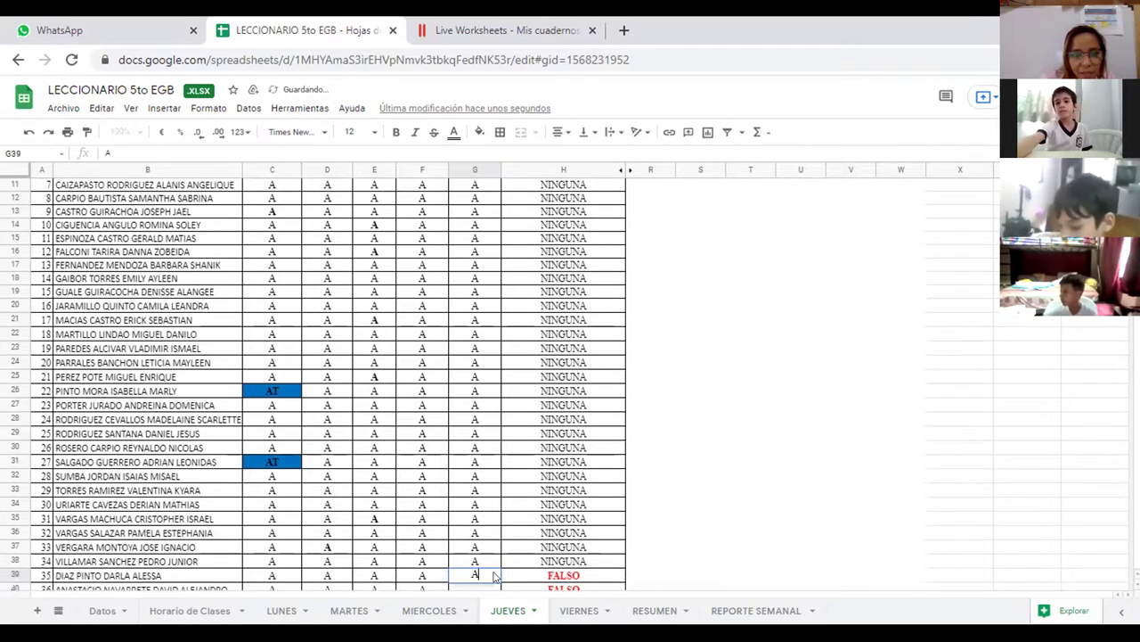
pyautogui.press('Return')
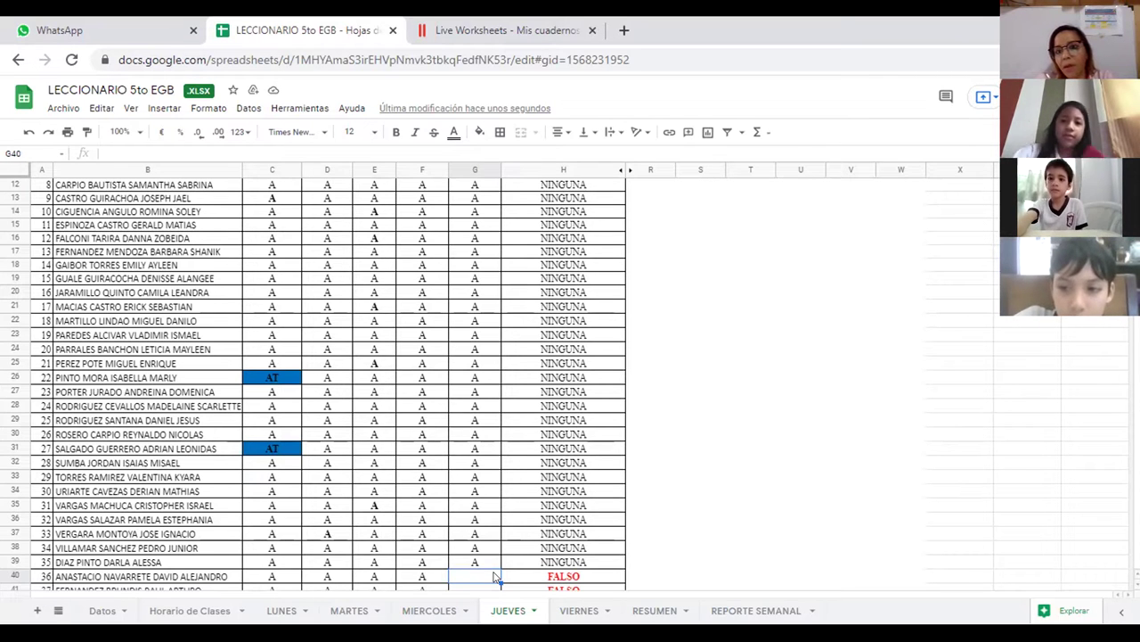
pyautogui.write('A')
pyautogui.press('Return')
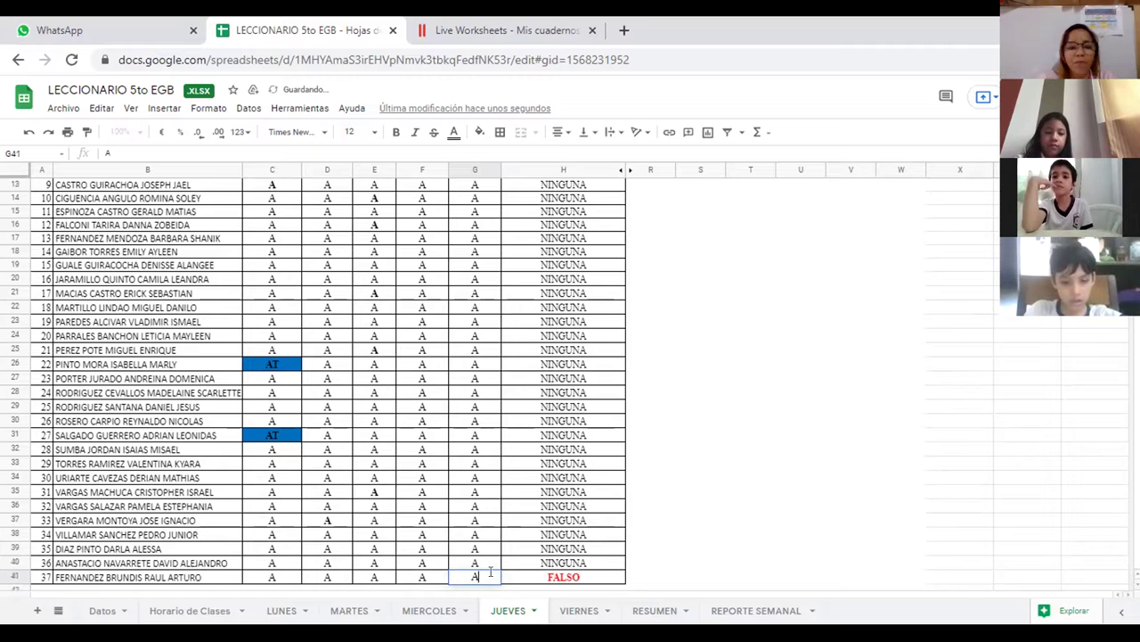
pyautogui.write('A')
pyautogui.press('Return')
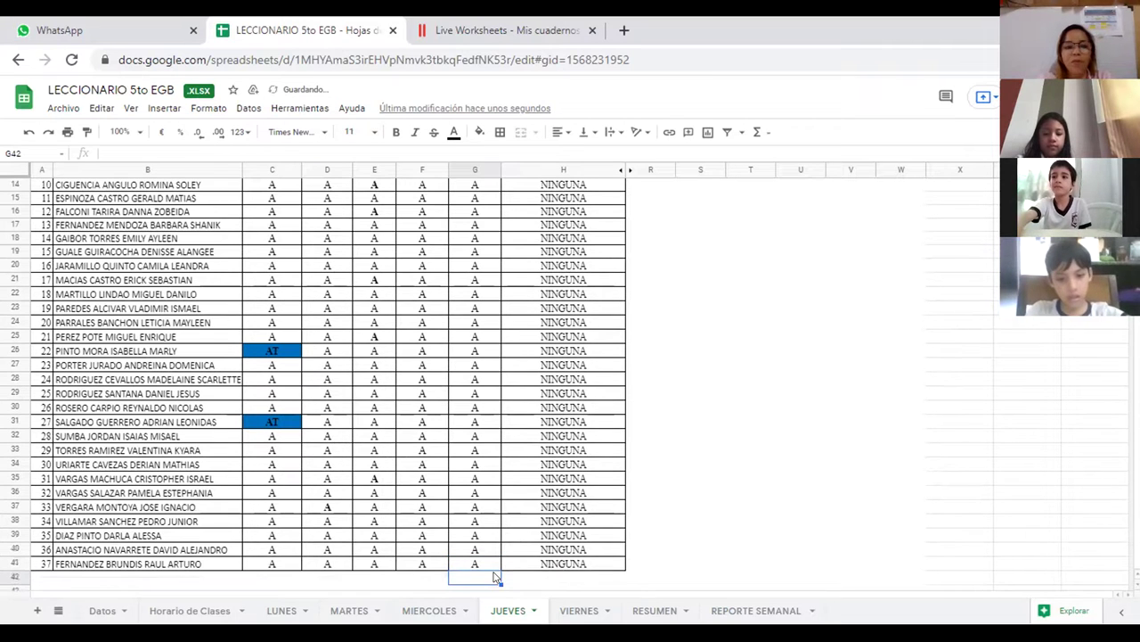